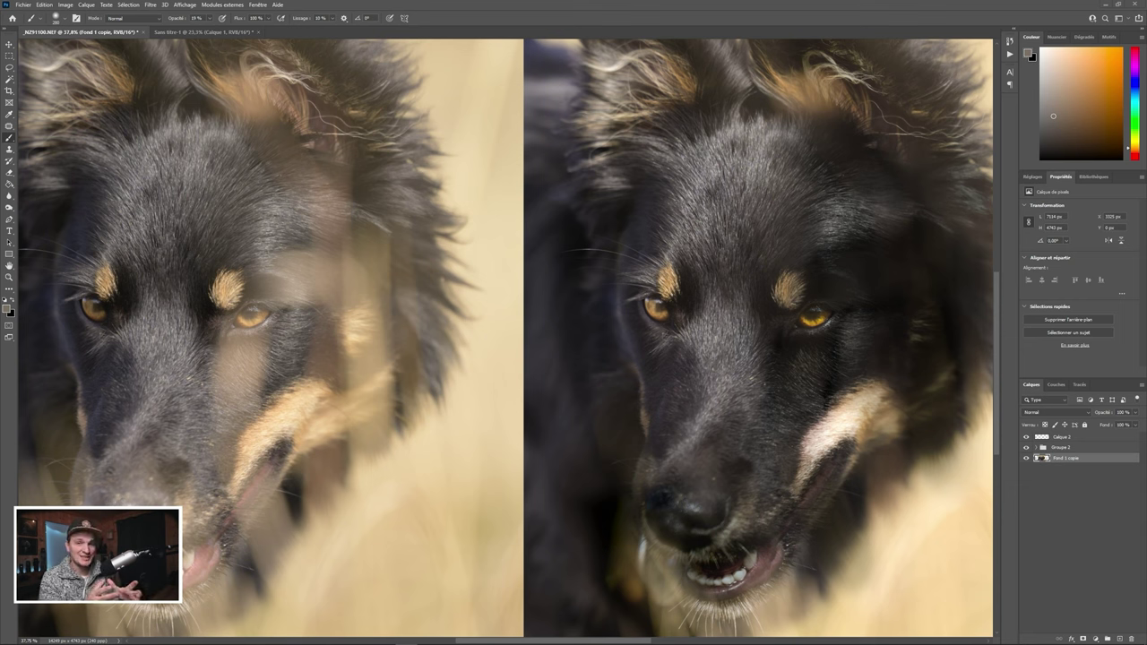
- Compare the hazy and retouched versions of the dog's face up close, and switch to the Sans titre-1 document
scroll(311, 323, "up", 4)
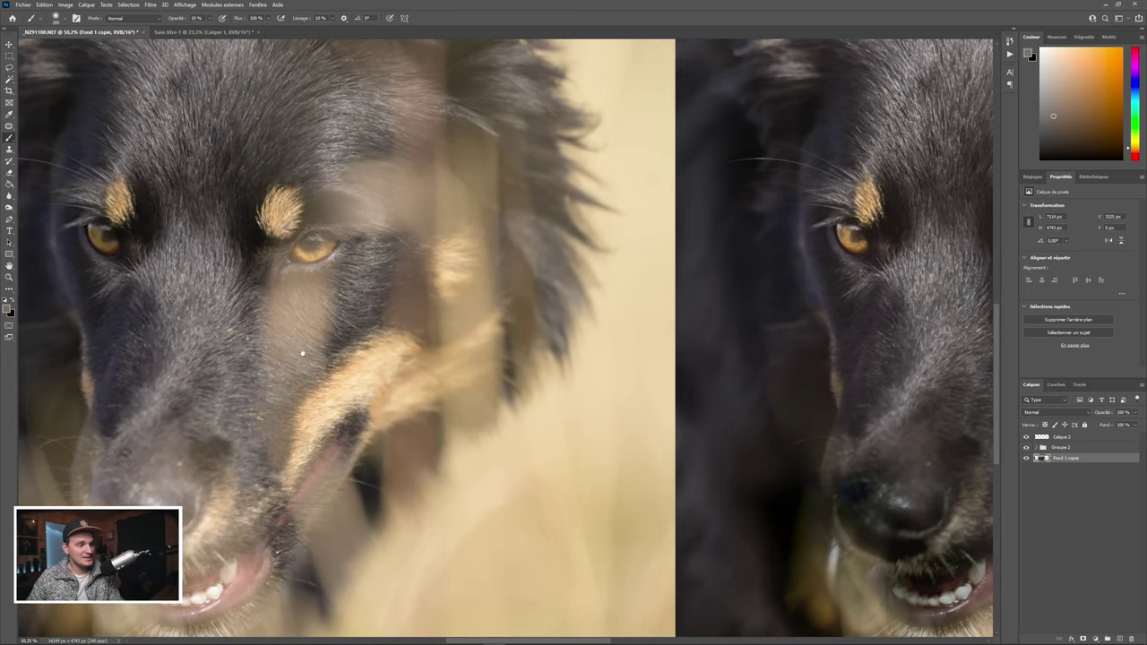
scroll(307, 327, "down", 1)
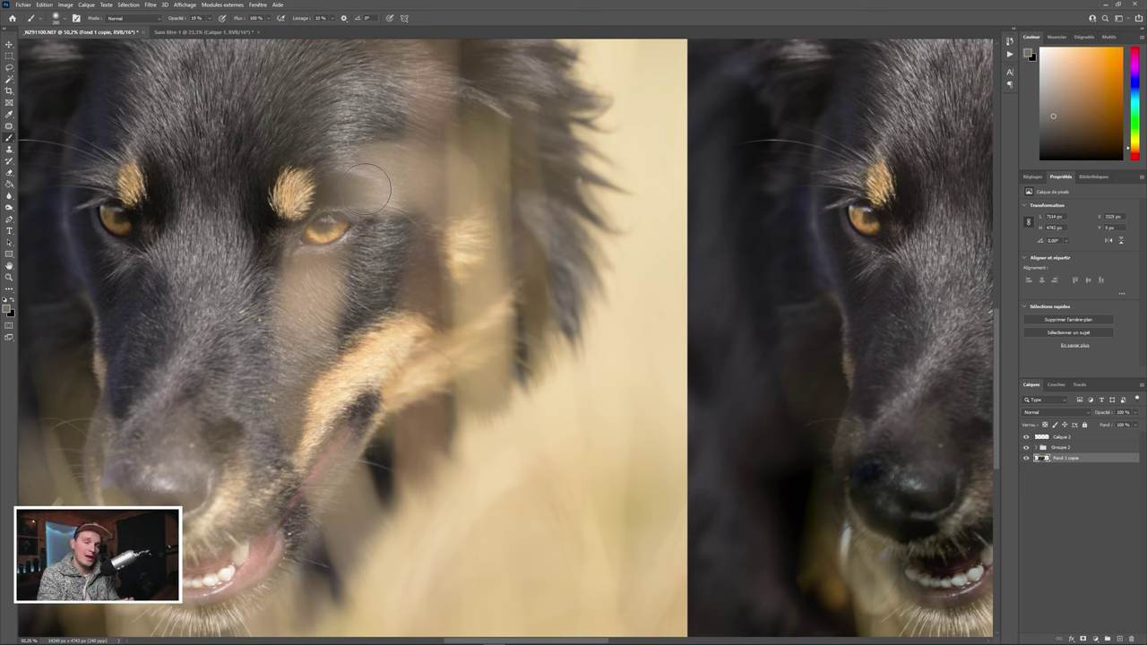
scroll(474, 286, "right", 3)
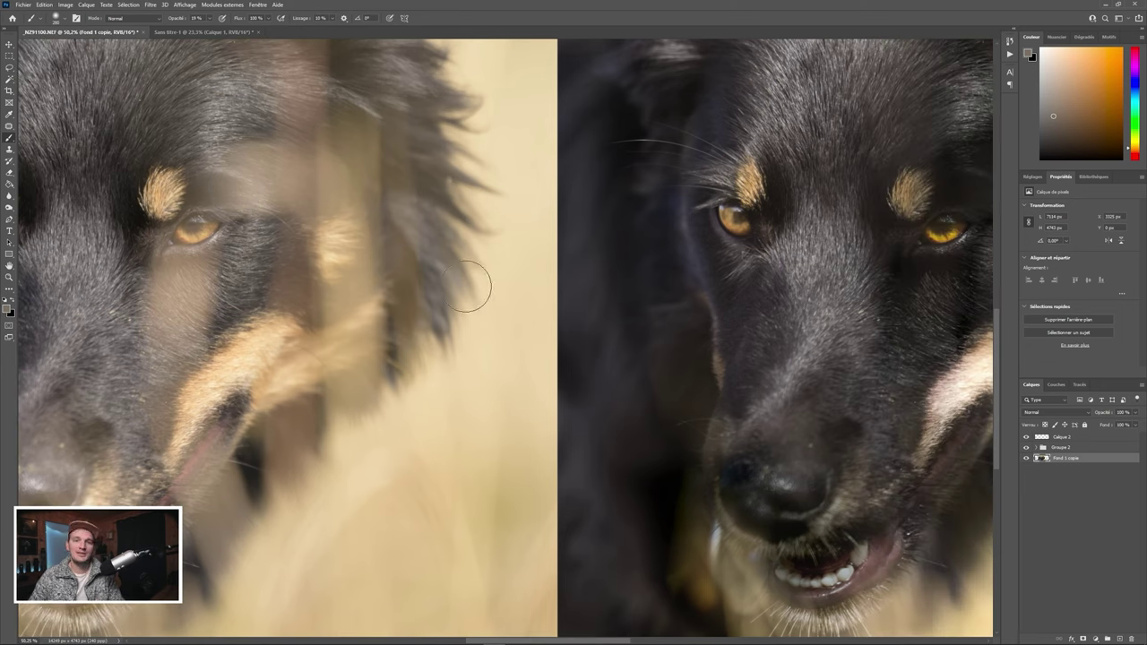
scroll(520, 291, "down", 2, "alt")
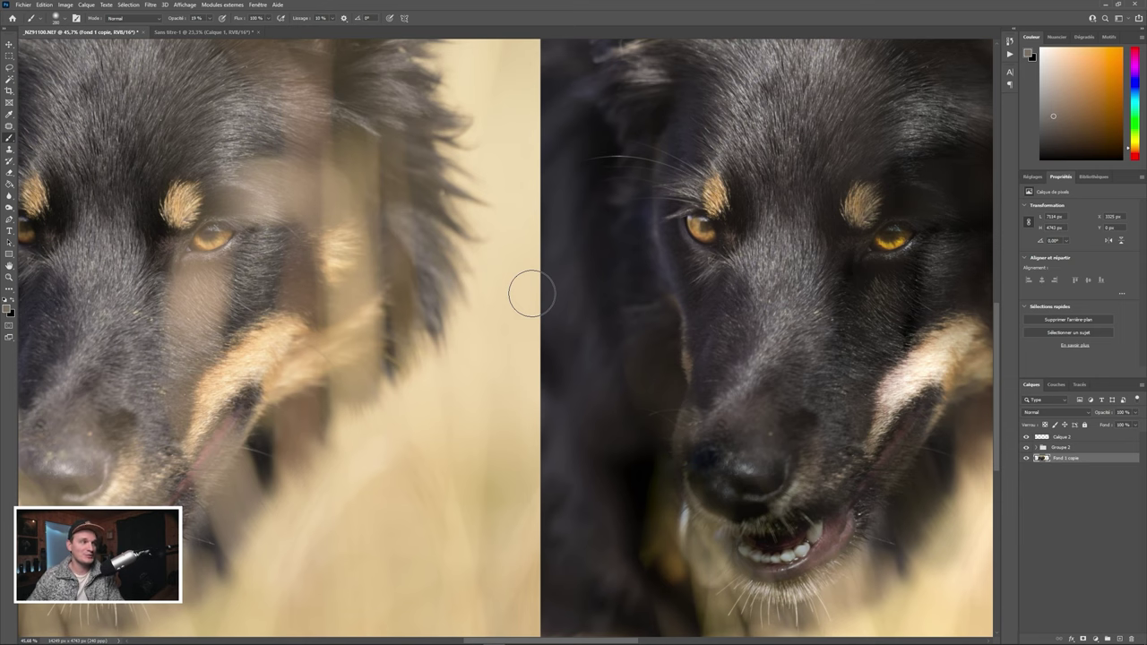
left_click(204, 32)
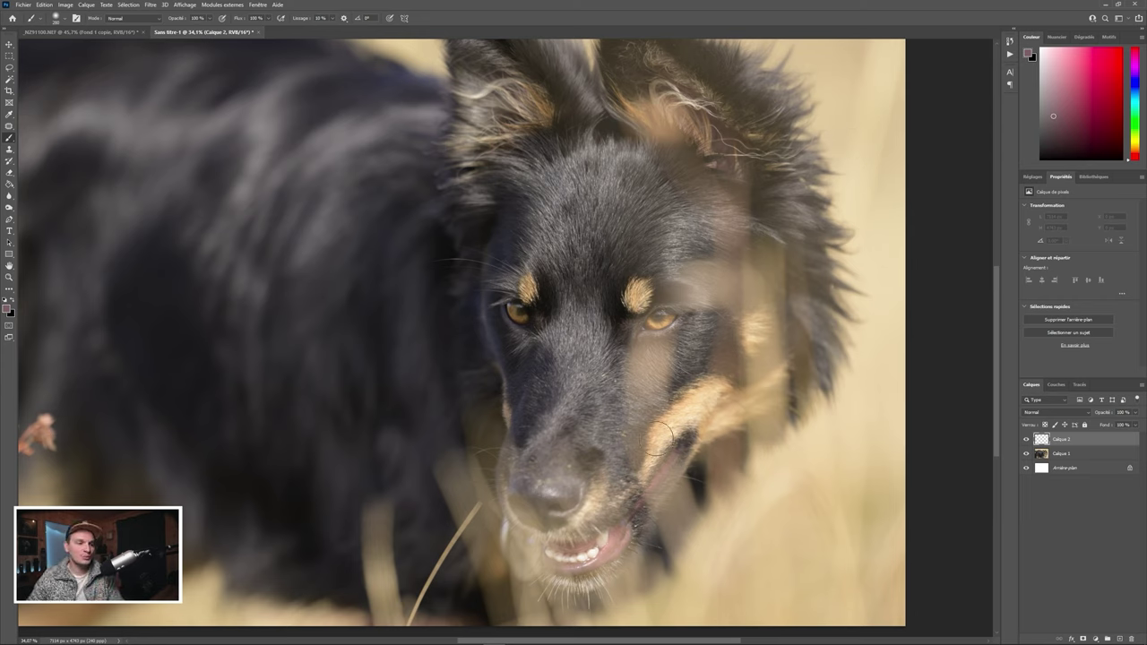
- Outline the three blurred grass areas across the dog's face on Calque 2 with a small hard brush, and delete that layer
right_click(721, 524)
left_click_drag(778, 502, 827, 525)
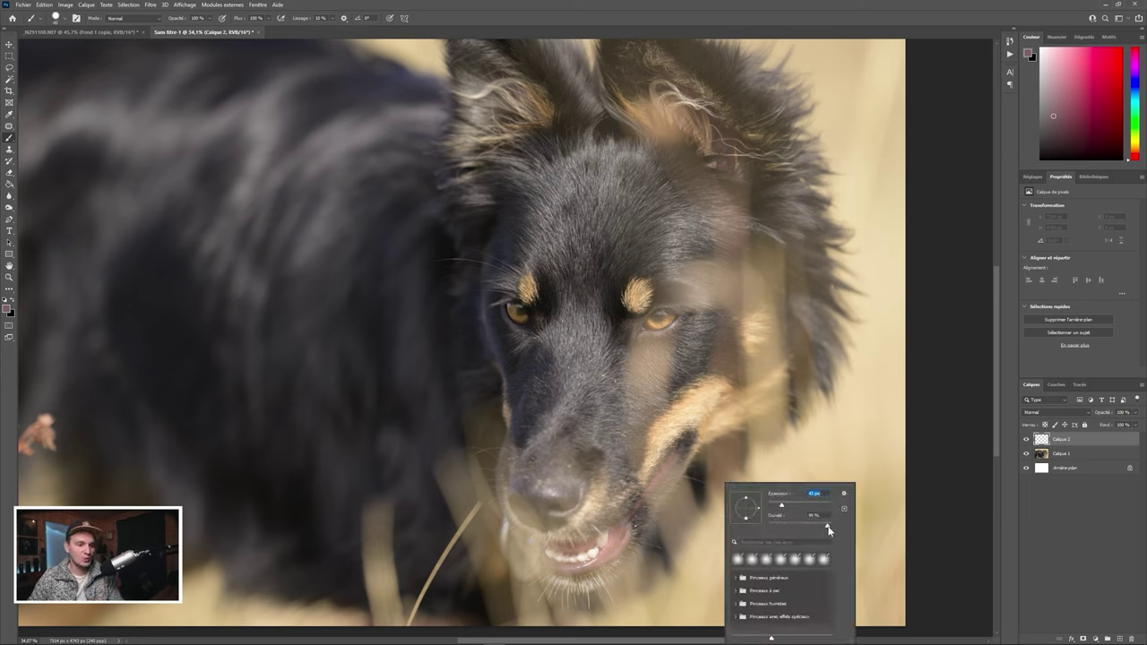
mouse_move(751, 262)
left_mouse_down()
mouse_move(681, 261)
mouse_move(638, 287)
mouse_move(629, 308)
mouse_move(627, 455)
mouse_move(642, 535)
mouse_move(674, 586)
mouse_move(657, 349)
mouse_move(665, 315)
mouse_move(710, 295)
mouse_move(762, 303)
mouse_move(772, 293)
mouse_move(745, 266)
left_mouse_up()
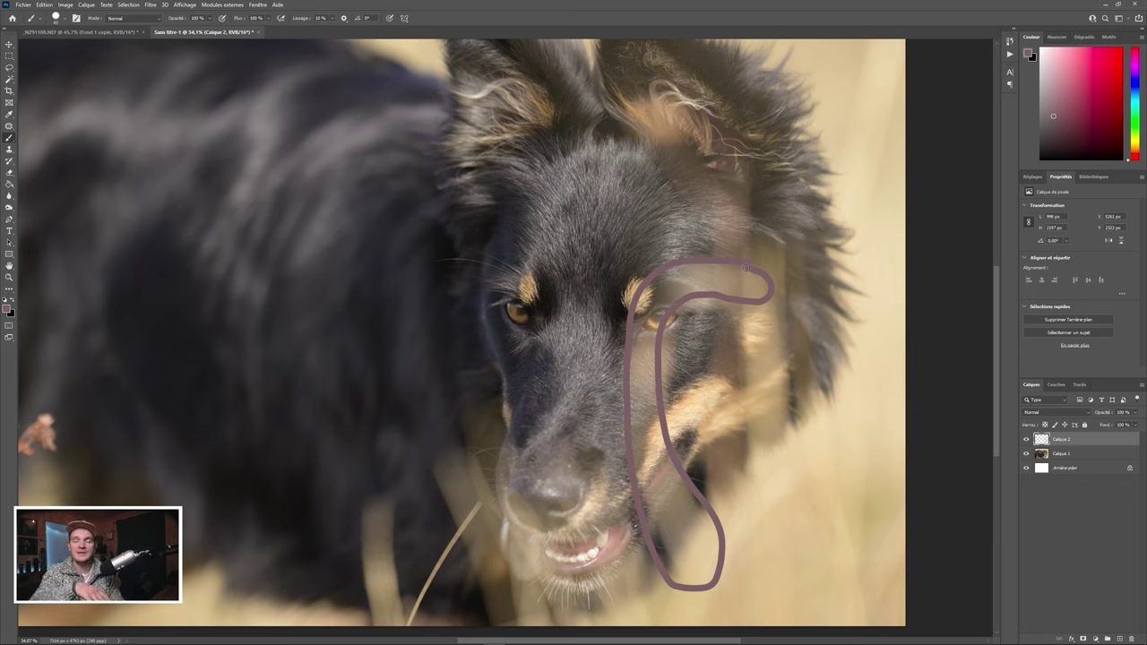
mouse_move(747, 217)
left_mouse_down()
mouse_move(732, 412)
mouse_move(804, 395)
mouse_move(805, 246)
left_mouse_up()
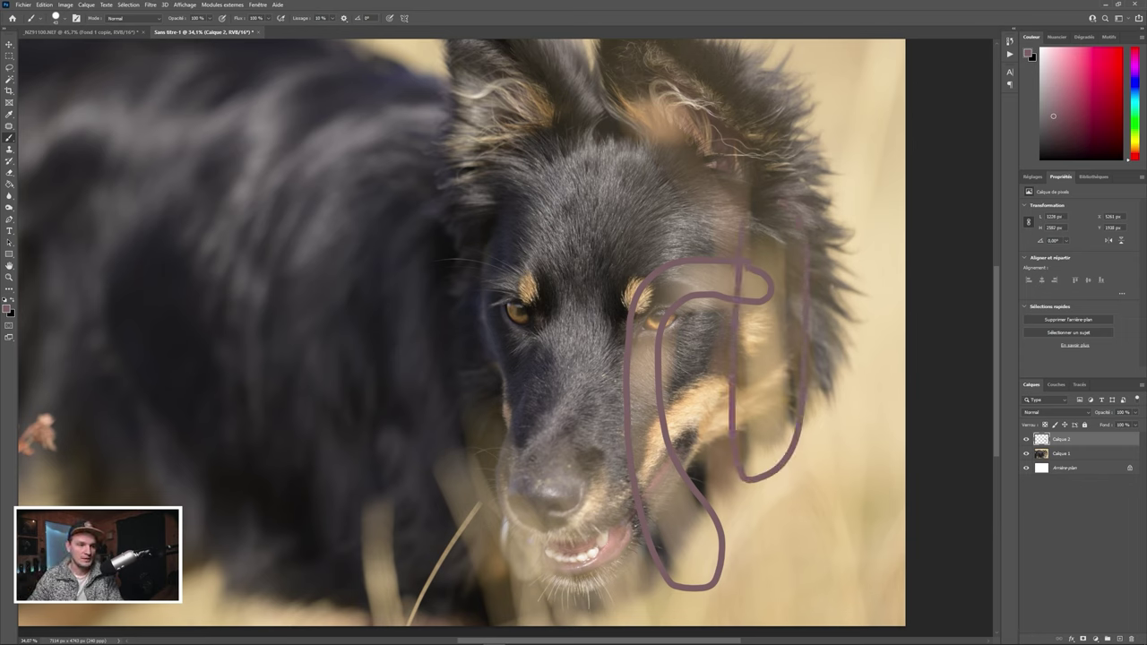
mouse_move(451, 416)
left_mouse_down()
mouse_move(572, 628)
mouse_move(608, 595)
mouse_move(479, 408)
left_mouse_up()
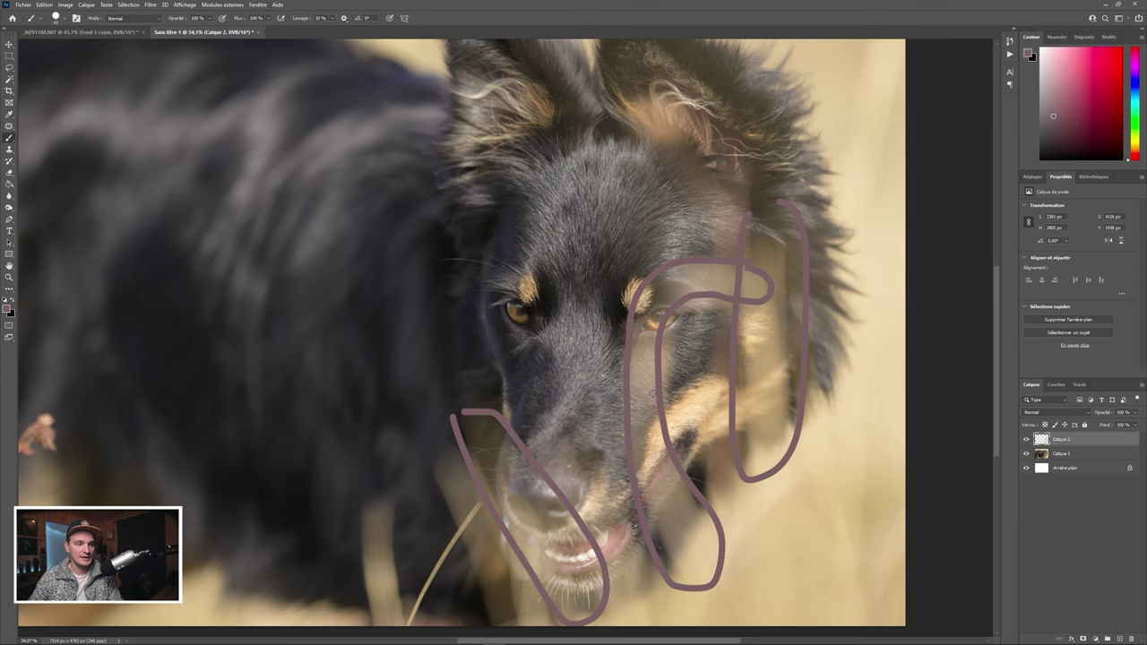
key("Delete")
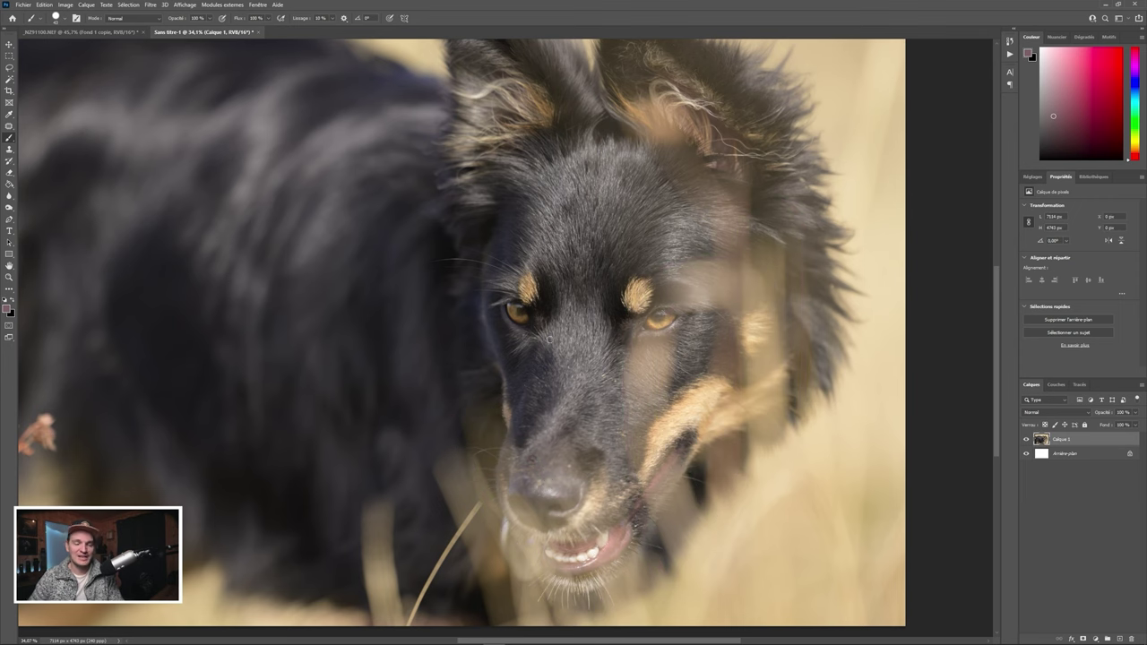
- Set the foreground colour to grey-brown #777065, starting from a sample of the haze beneath the dog's left eye
scroll(677, 427, "up", 3)
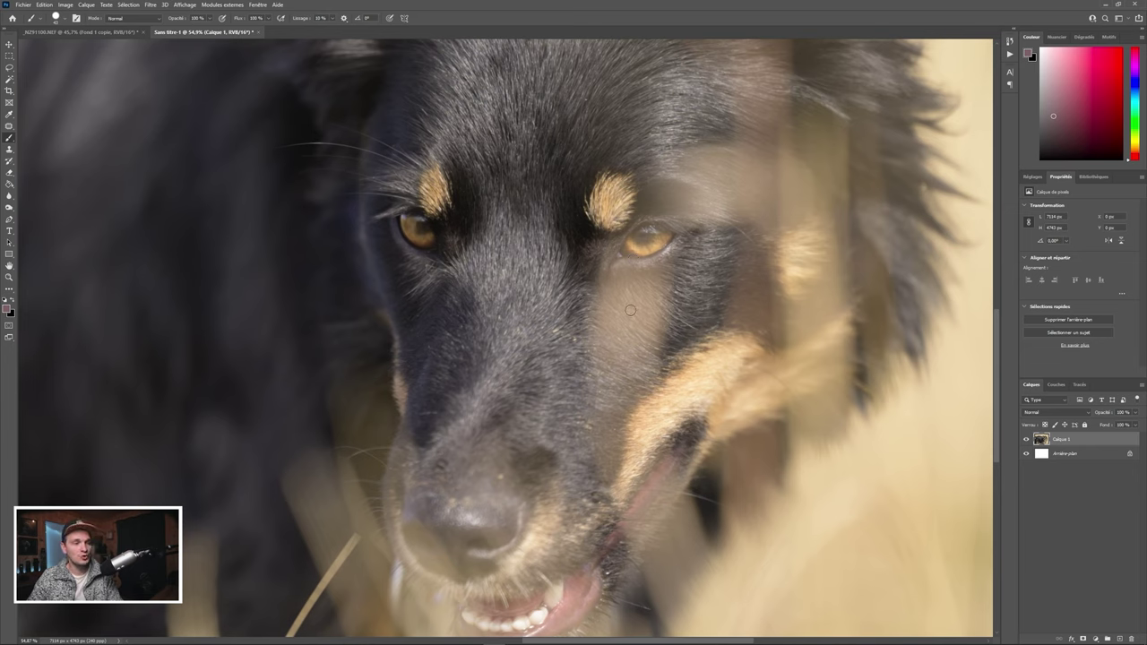
key("d")
left_click(7, 309)
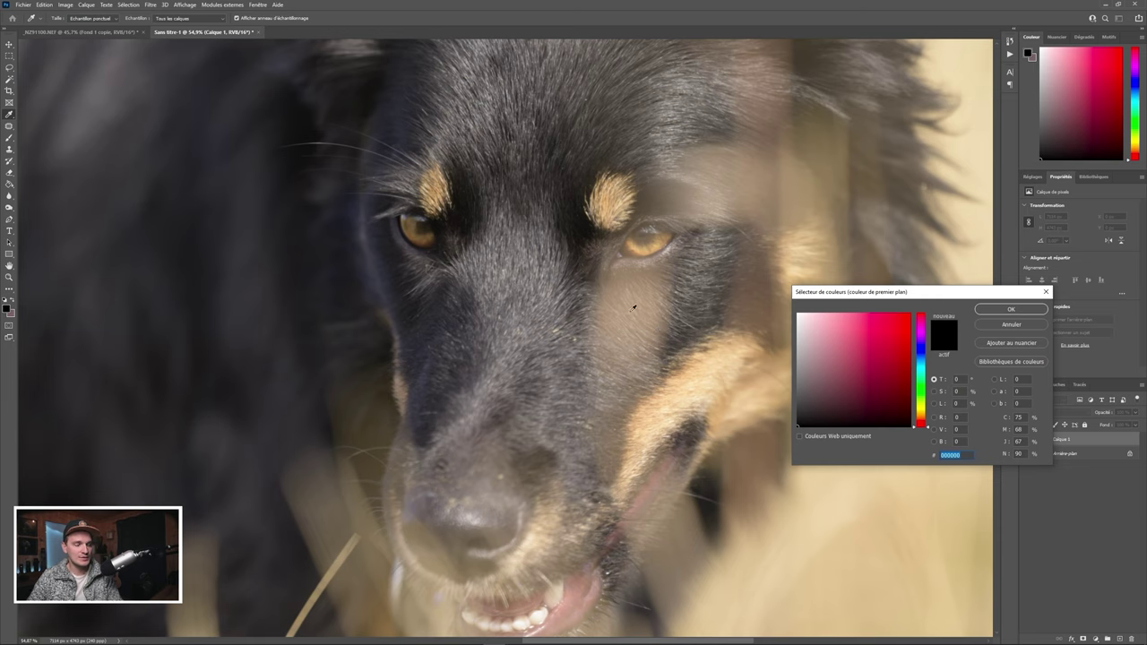
left_click(633, 308)
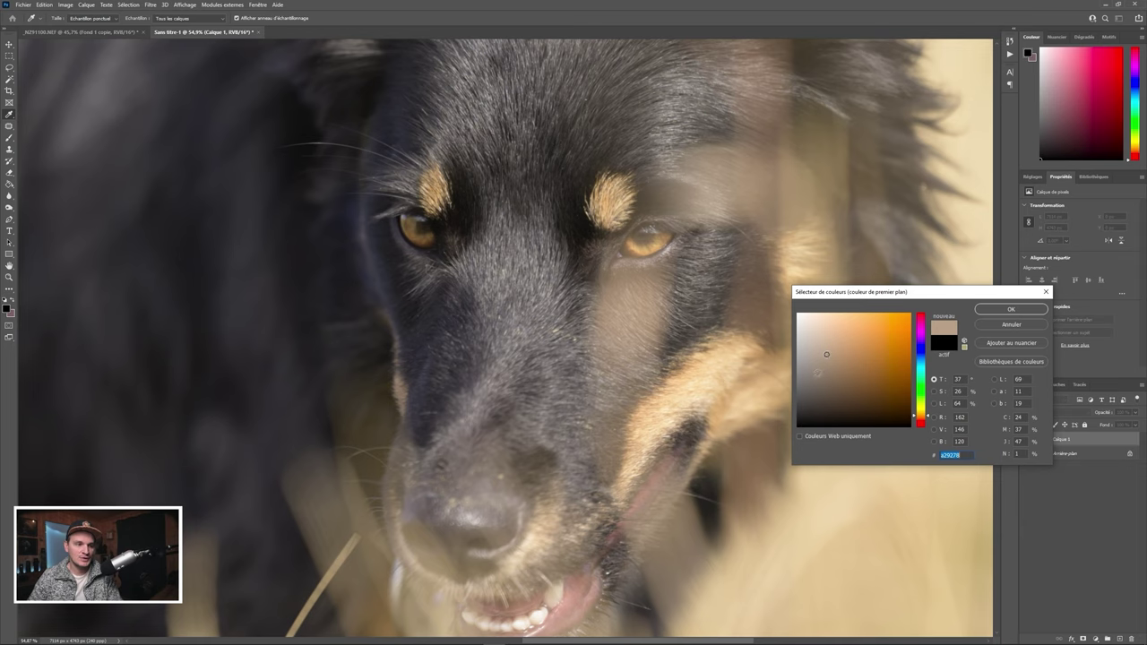
left_click_drag(816, 376, 813, 377)
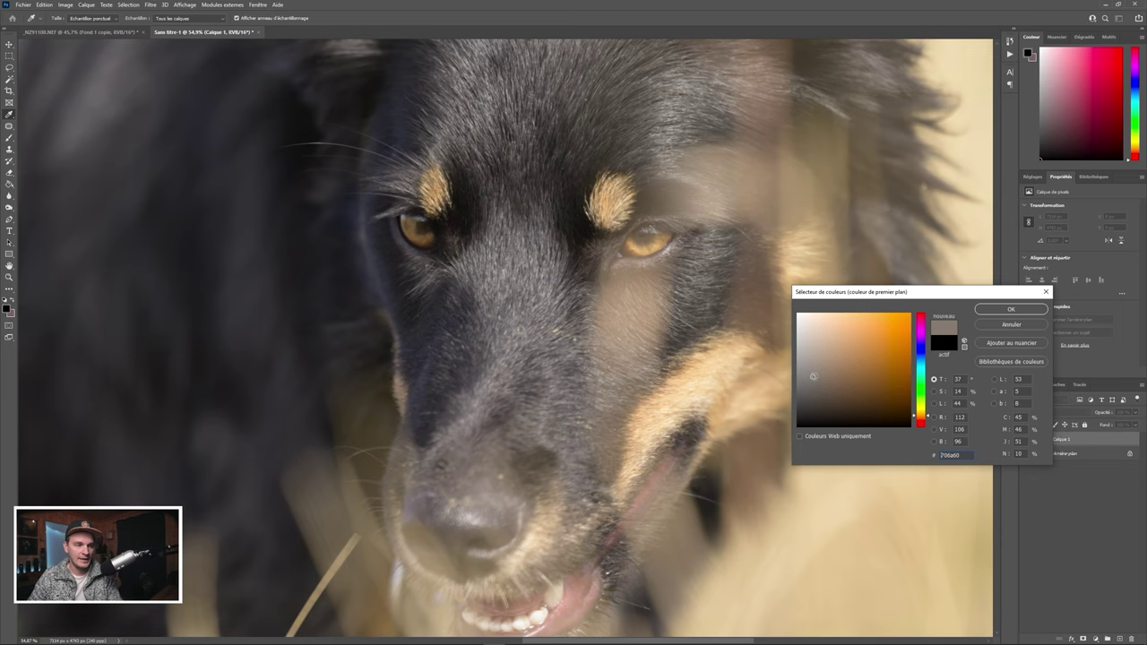
left_click(814, 373)
left_click(814, 373)
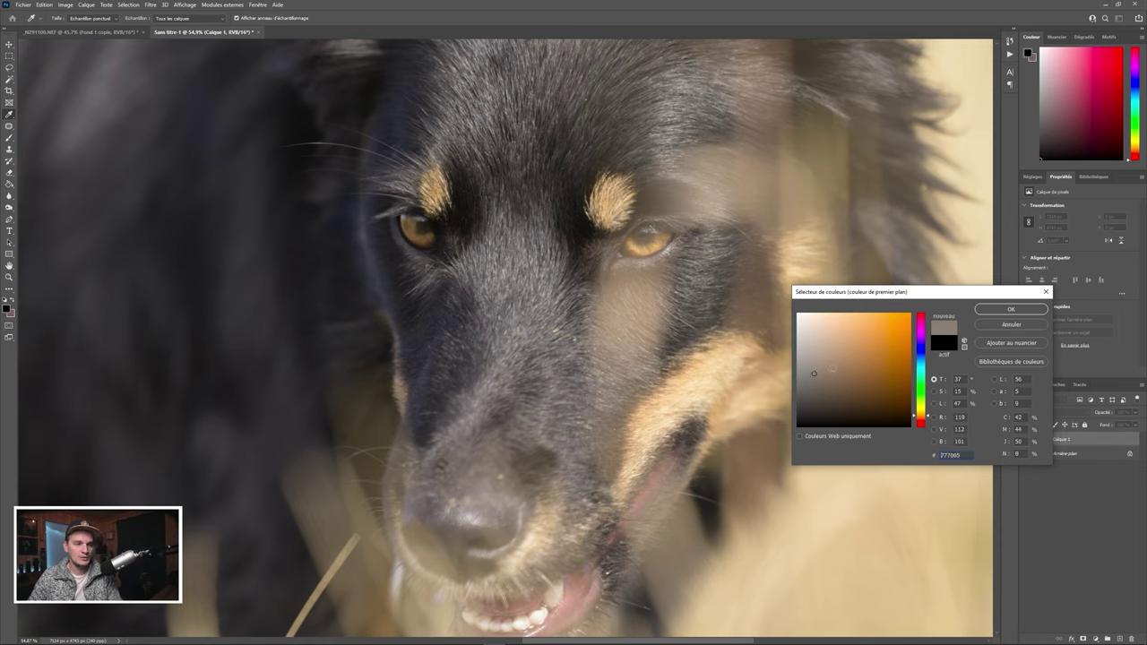
left_click(1006, 309)
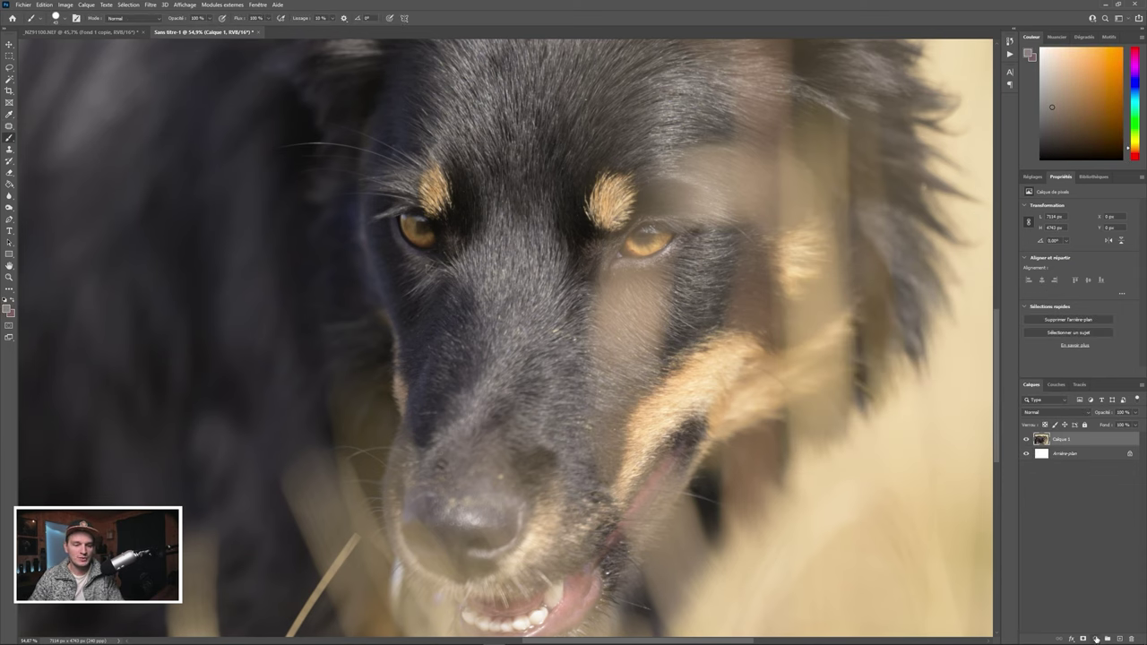
- Add a solid colour fill layer in #777065 above Calque 1
left_click(1096, 640)
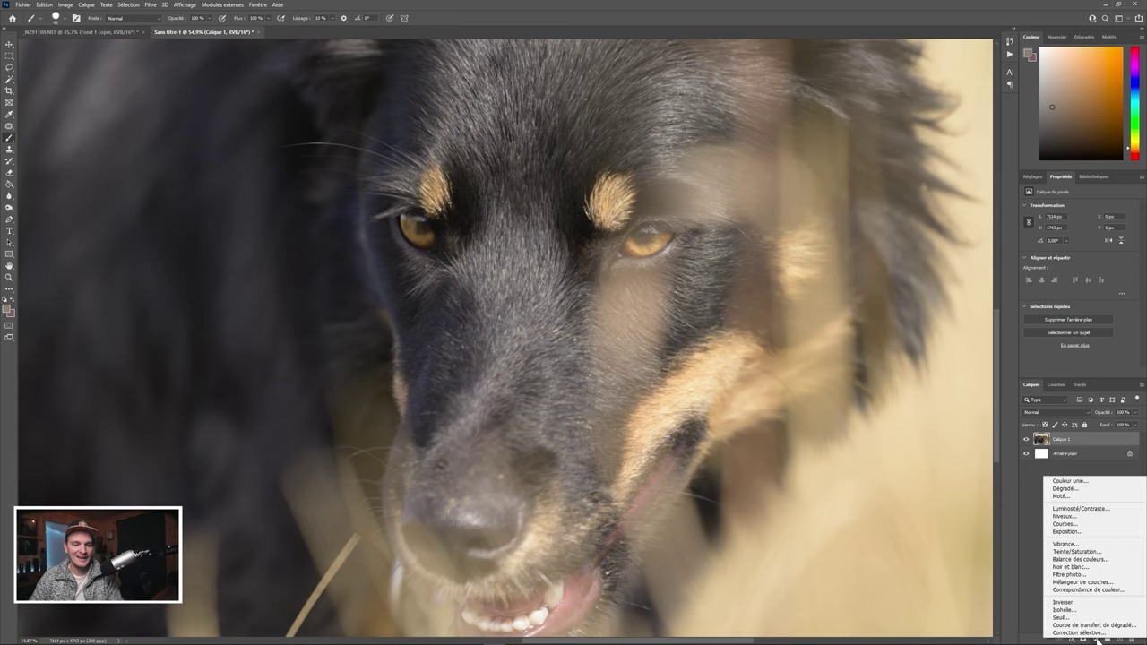
left_click(1068, 481)
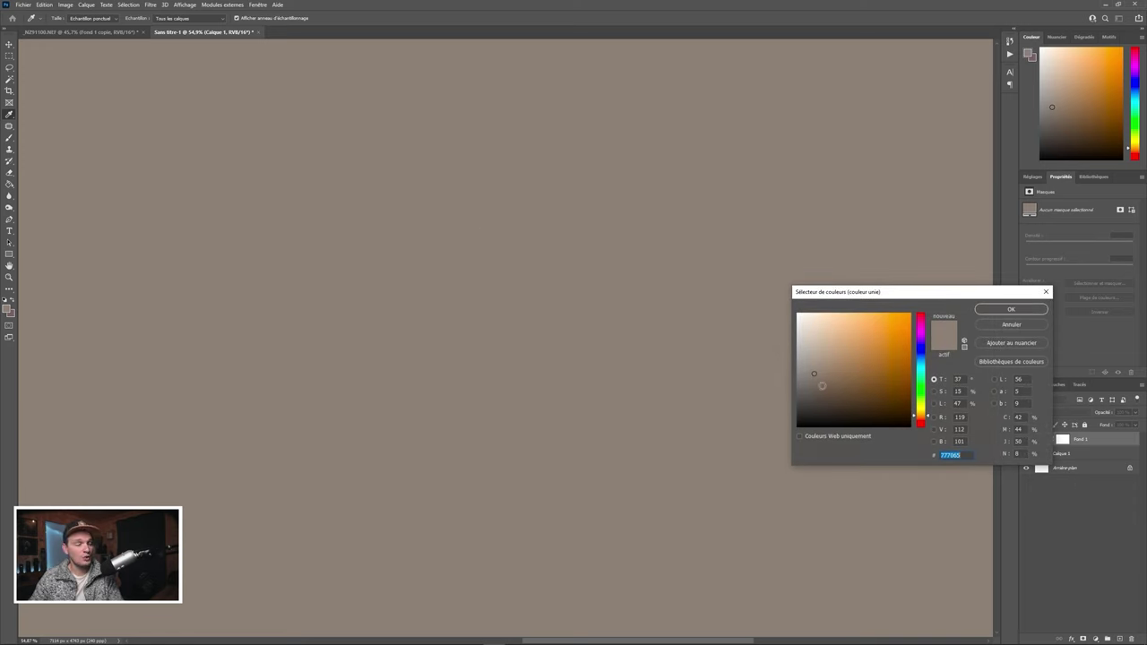
left_click(1010, 310)
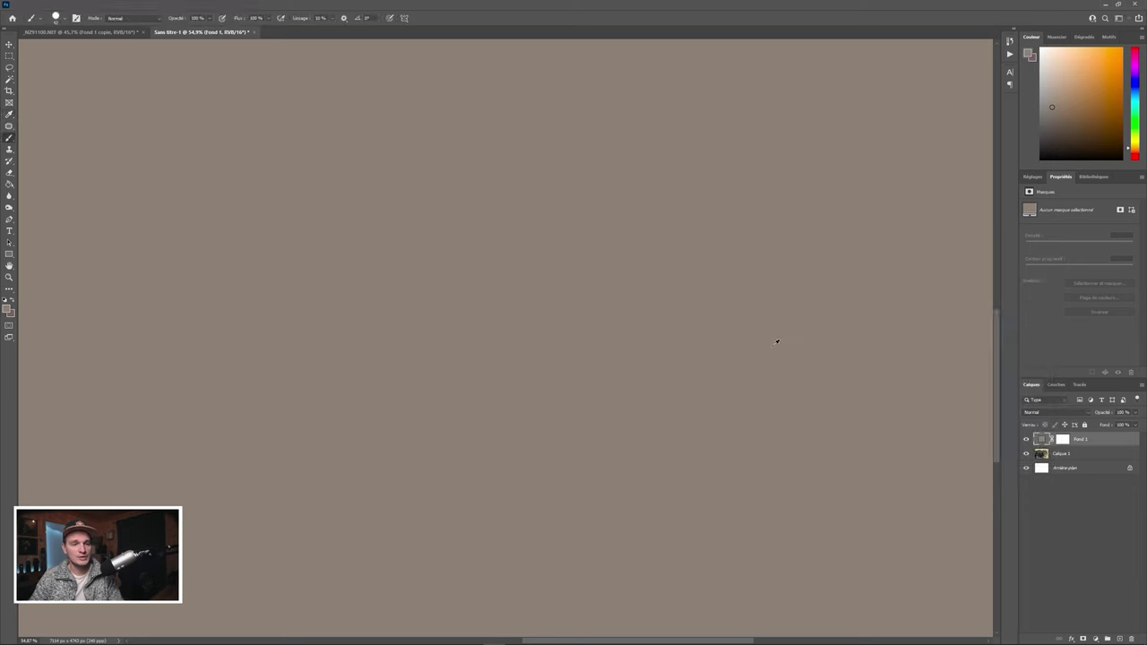
- Fill the colour layer's mask with black using the Paint Bucket, and set the layer's blend mode to Soustraction
scroll(776, 342, "down", 2)
scroll(686, 327, "down", 3)
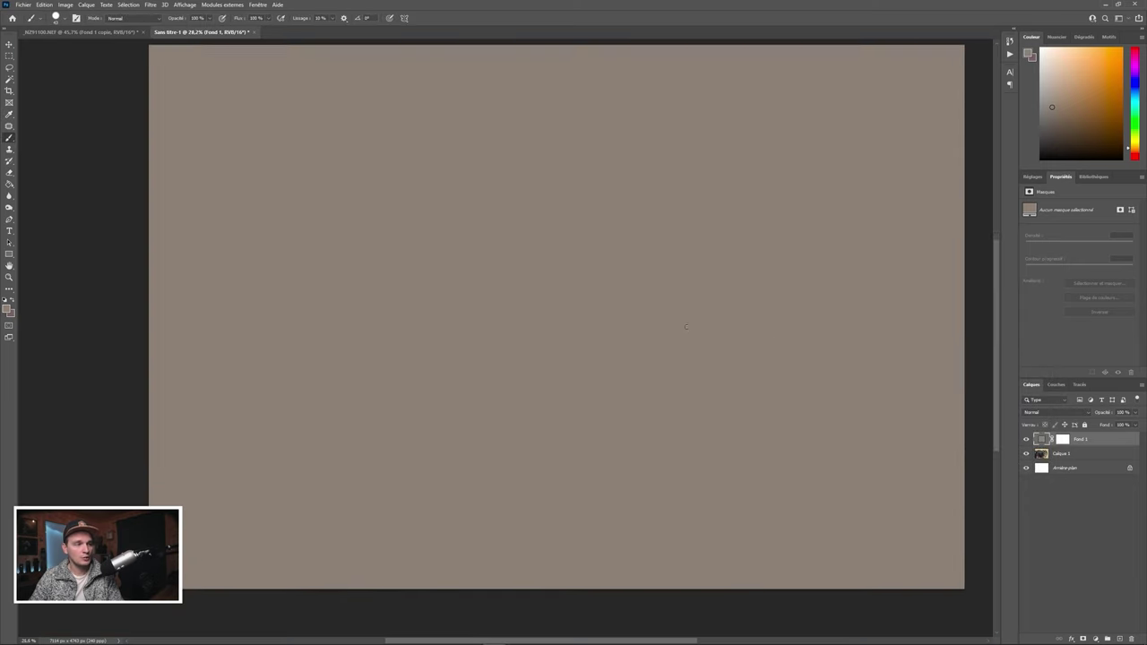
scroll(673, 328, "up", 1)
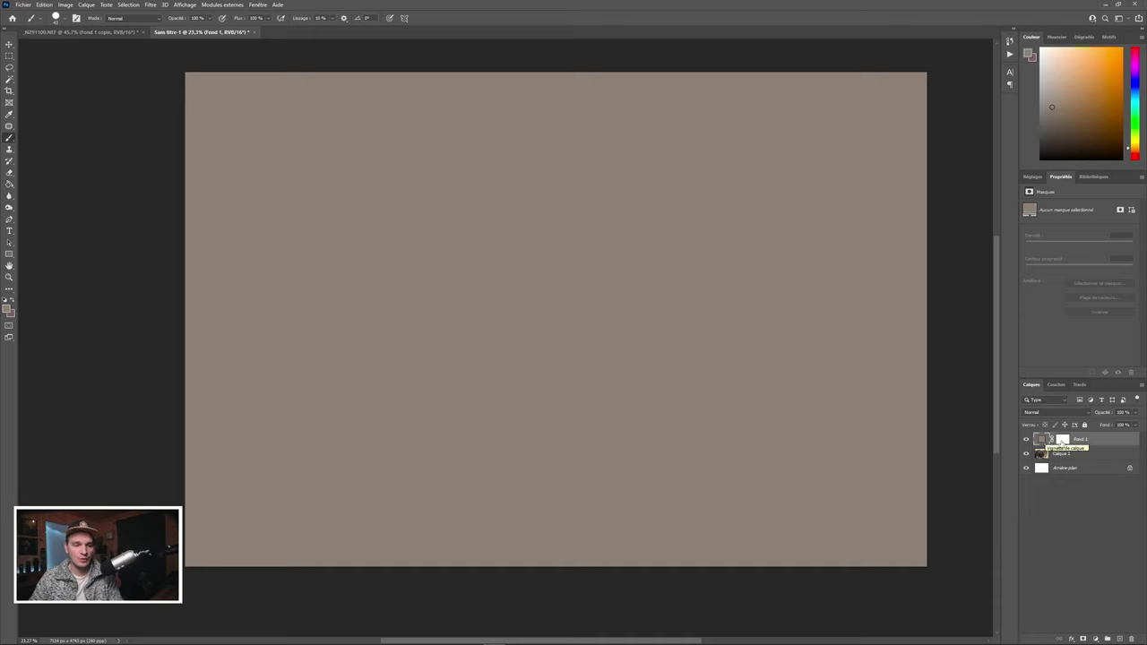
left_click(1062, 440)
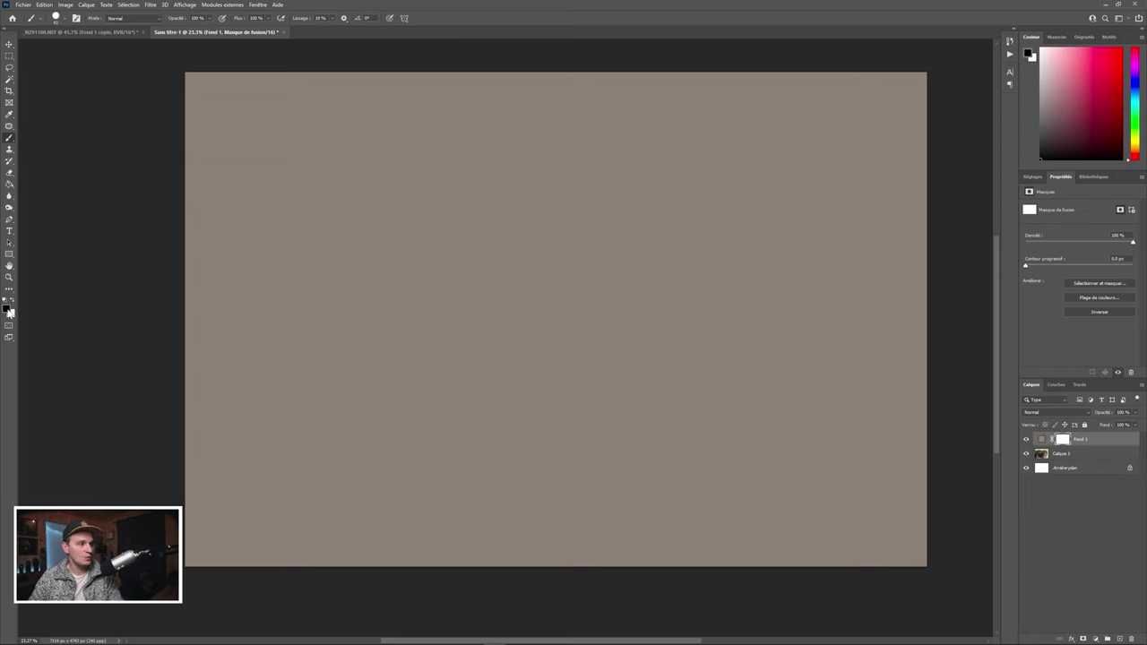
left_click(9, 184)
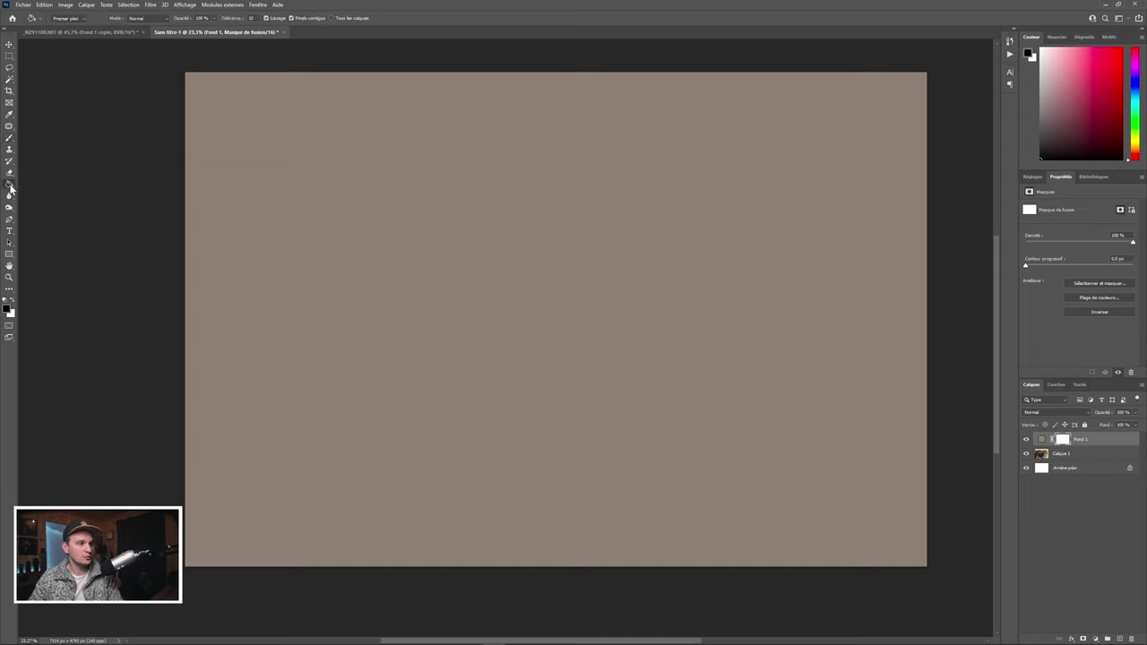
left_click(524, 328)
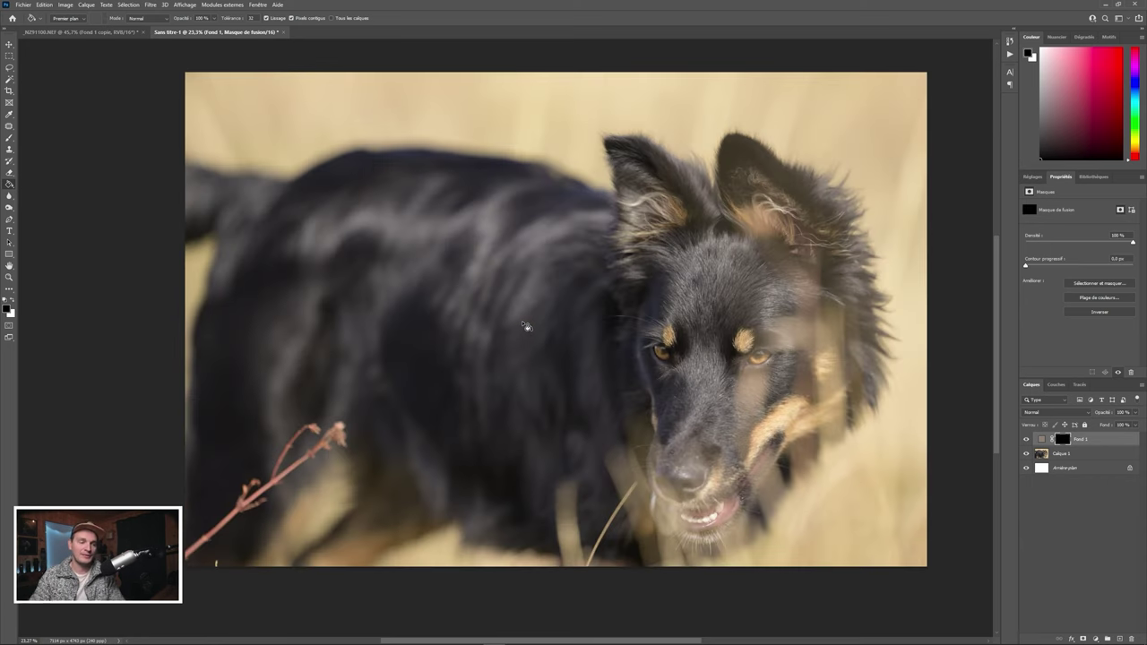
left_click(1043, 414)
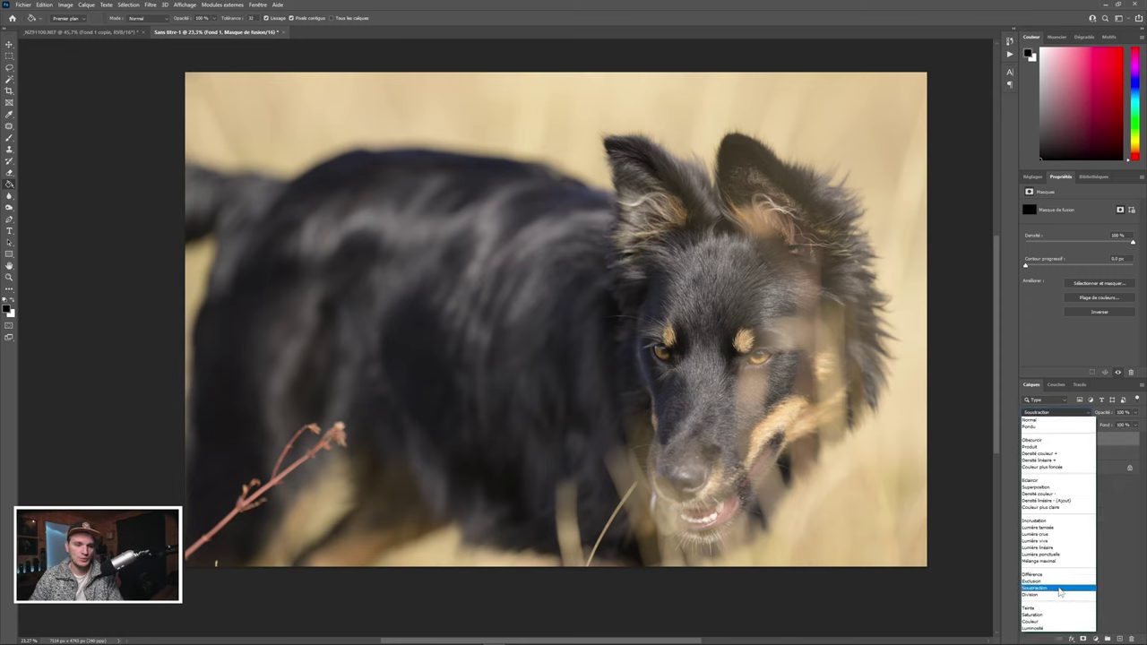
left_click(1060, 588)
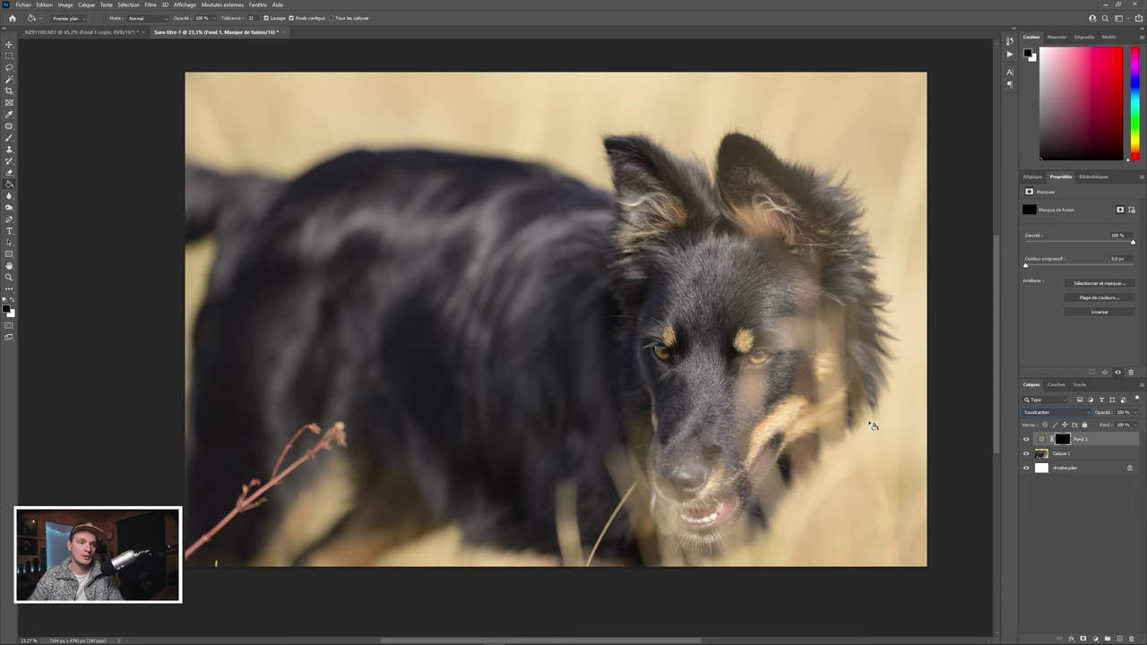
- Prepare a soft white brush of 309 px with 14% hardness and 18% opacity for painting on the mask
key("v")
scroll(792, 376, "up", 3)
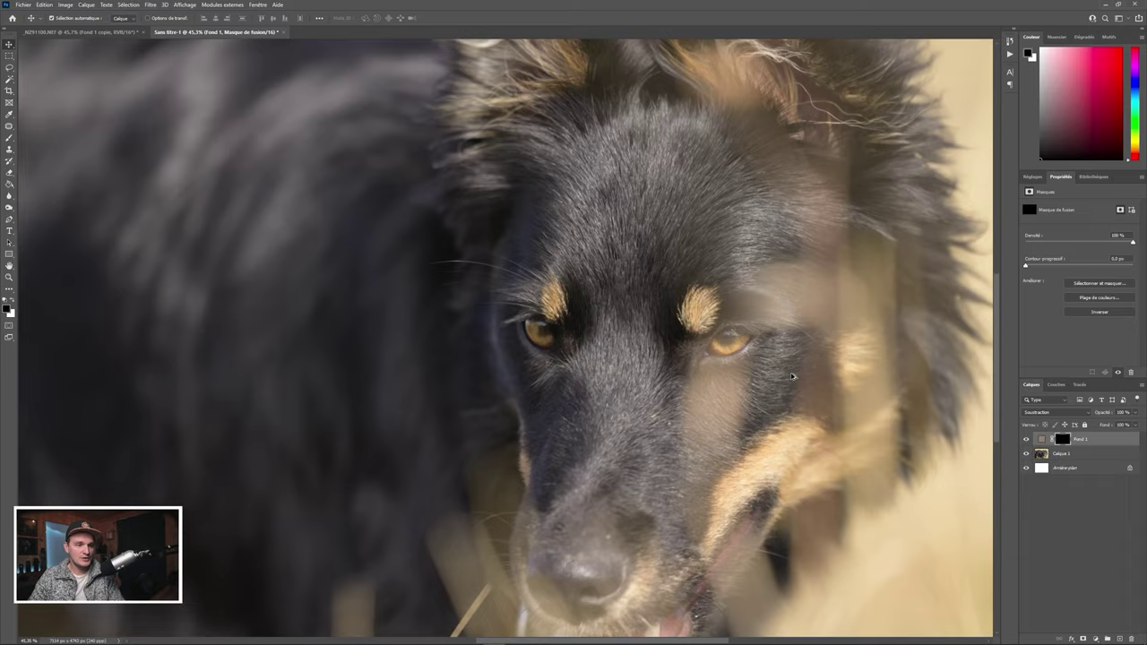
scroll(792, 376, "up", 2)
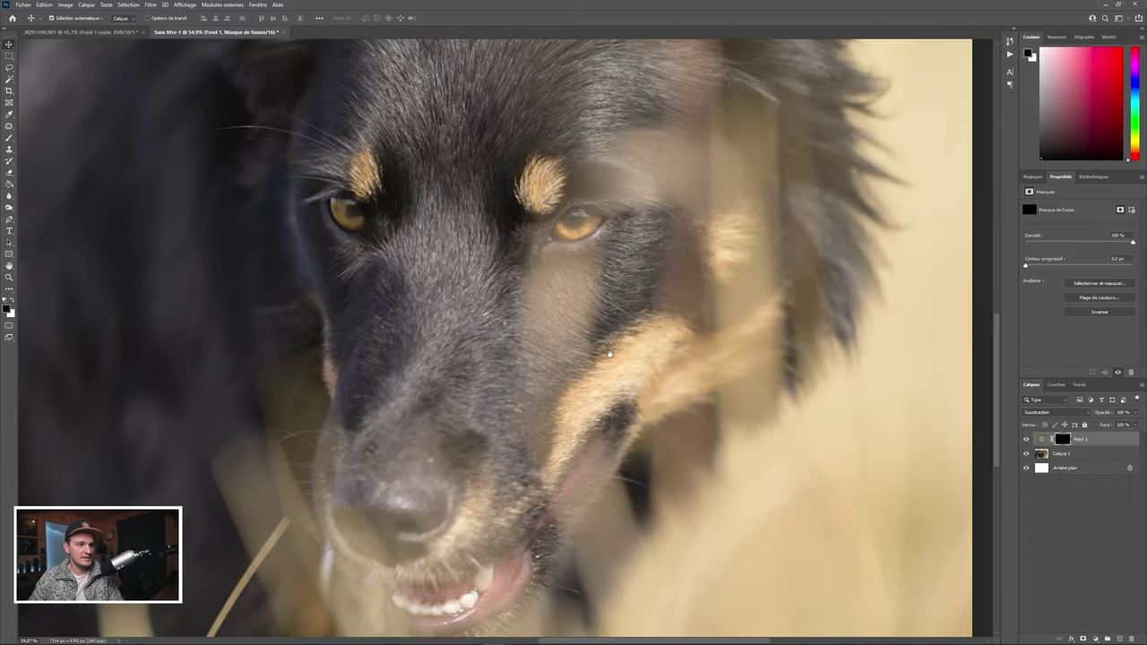
left_click(12, 301)
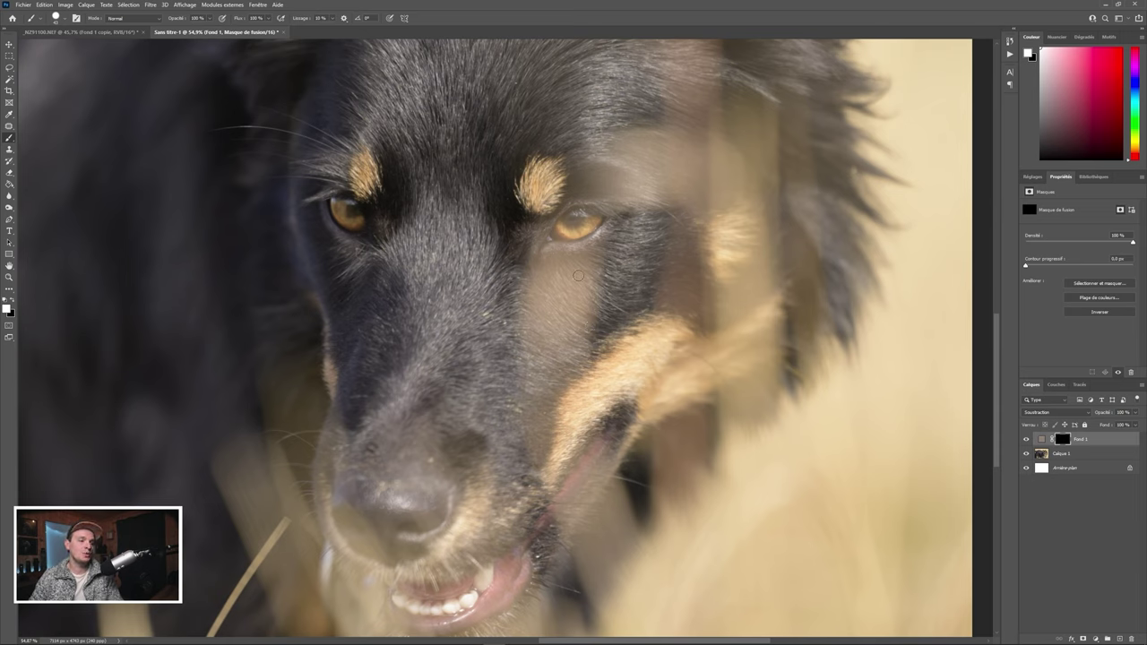
right_click(613, 305)
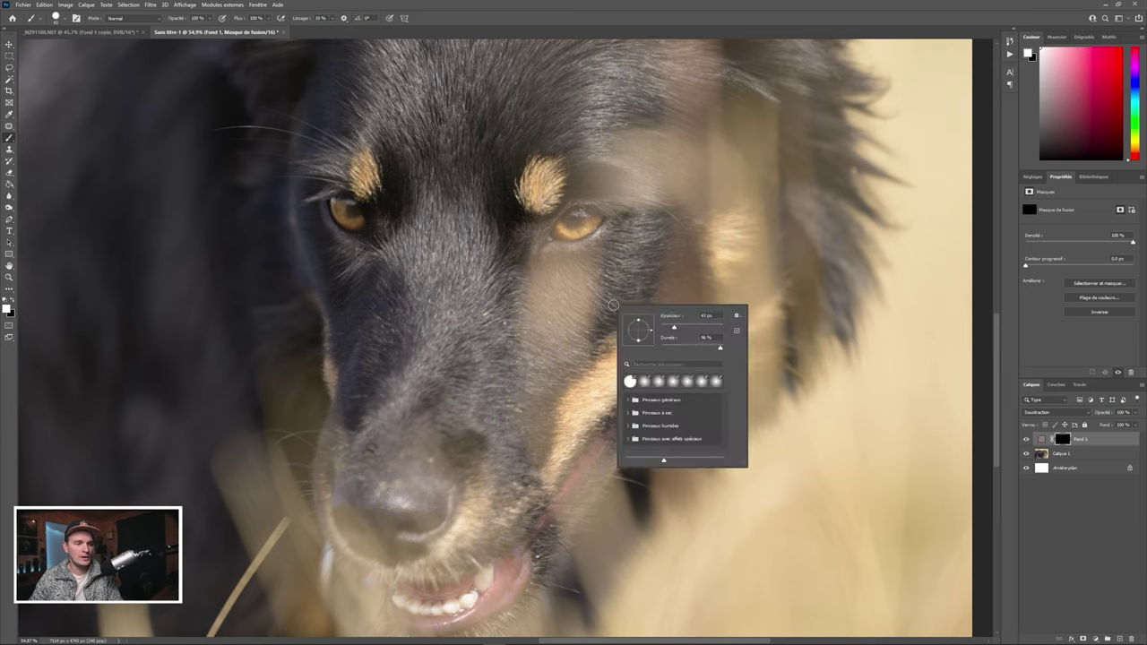
left_click_drag(679, 332, 712, 332)
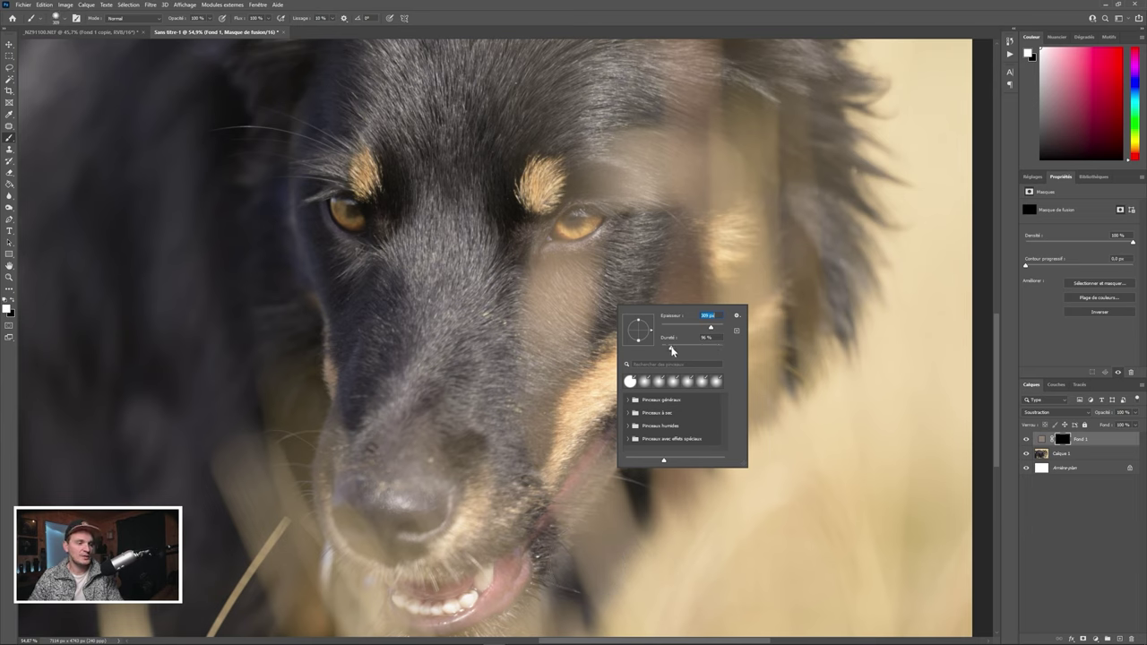
left_click_drag(672, 351, 669, 350)
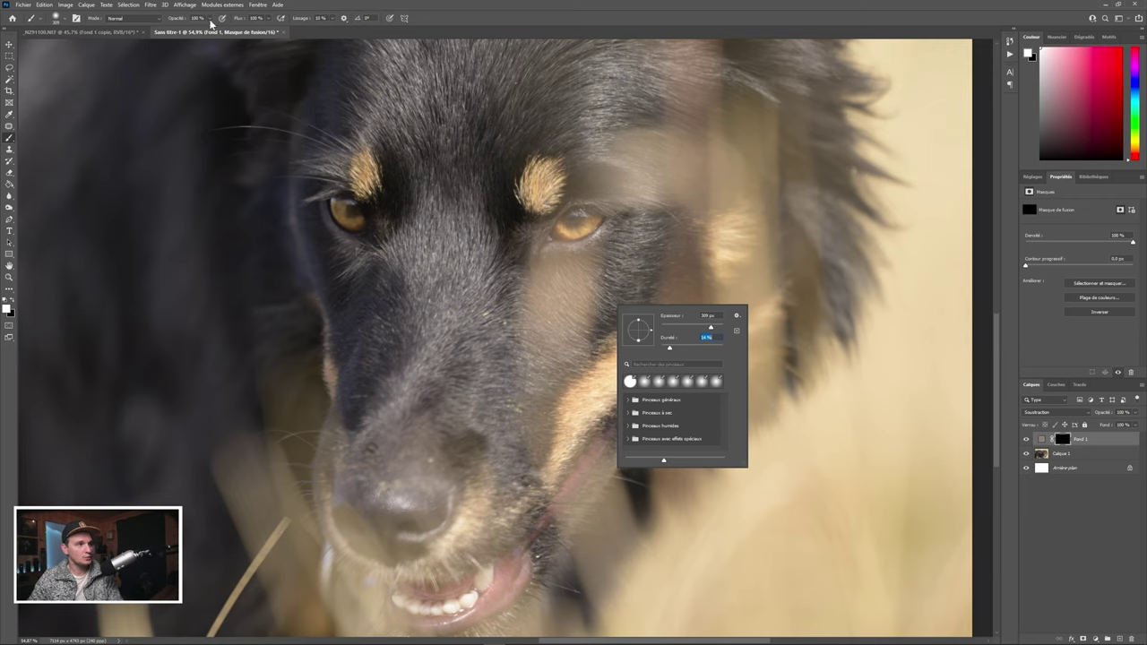
left_click(210, 19)
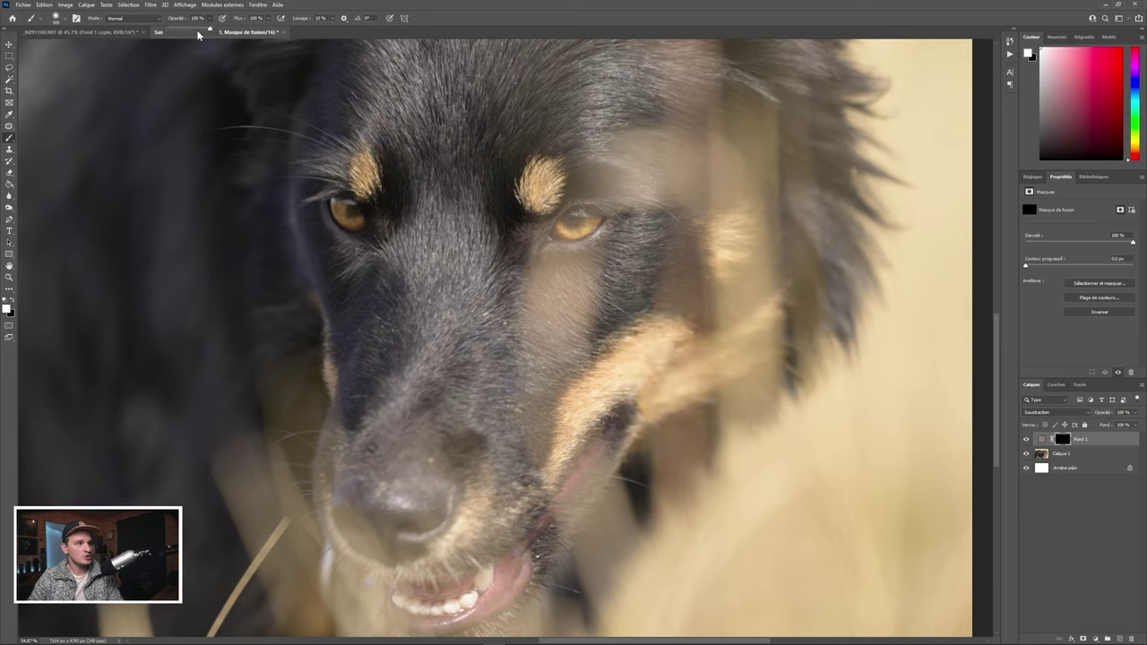
left_click_drag(196, 34, 181, 34)
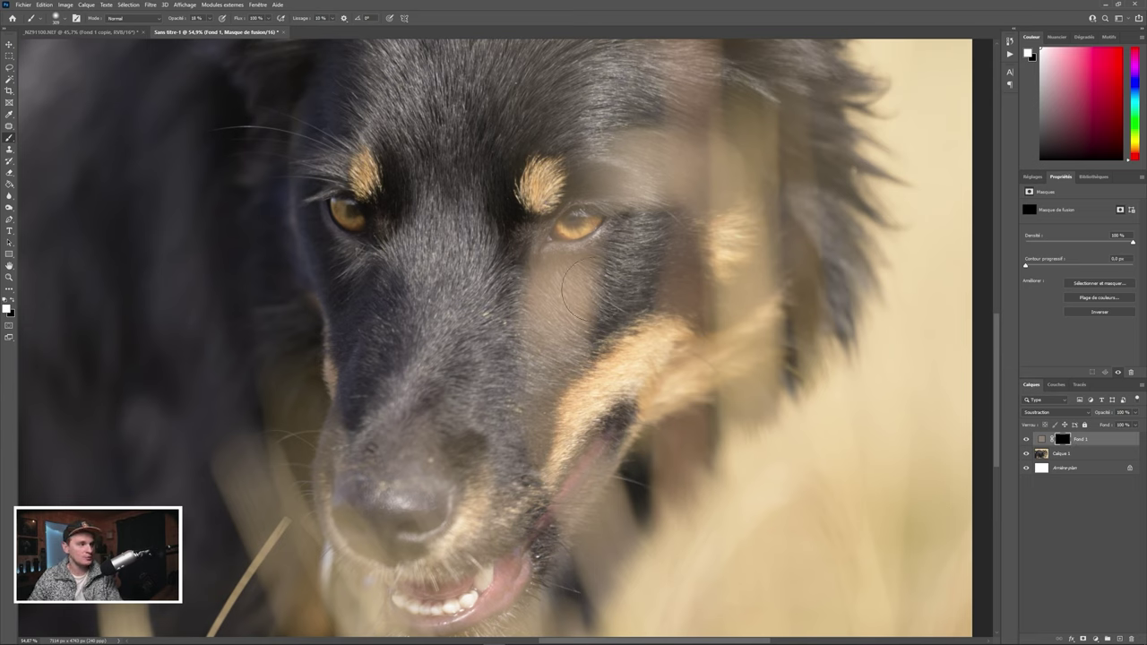
- Paint on the colour layer's mask over the haze around the dog's left eye, down the muzzle and beside the mouth
mouse_move(641, 159)
left_mouse_down()
mouse_move(562, 309)
mouse_move(563, 267)
mouse_move(538, 341)
left_mouse_up()
mouse_move(565, 269)
left_mouse_down()
mouse_move(560, 345)
mouse_move(546, 367)
mouse_move(572, 394)
mouse_move(560, 416)
mouse_move(570, 412)
mouse_move(621, 578)
mouse_move(565, 430)
mouse_move(557, 359)
mouse_move(573, 225)
mouse_move(668, 175)
mouse_move(708, 169)
mouse_move(669, 150)
mouse_move(743, 178)
mouse_move(574, 196)
mouse_move(742, 174)
mouse_move(596, 175)
mouse_move(749, 167)
mouse_move(547, 211)
mouse_move(535, 309)
mouse_move(582, 225)
mouse_move(547, 415)
mouse_move(604, 505)
mouse_move(590, 542)
mouse_move(609, 514)
mouse_move(595, 423)
mouse_move(878, 464)
left_mouse_up()
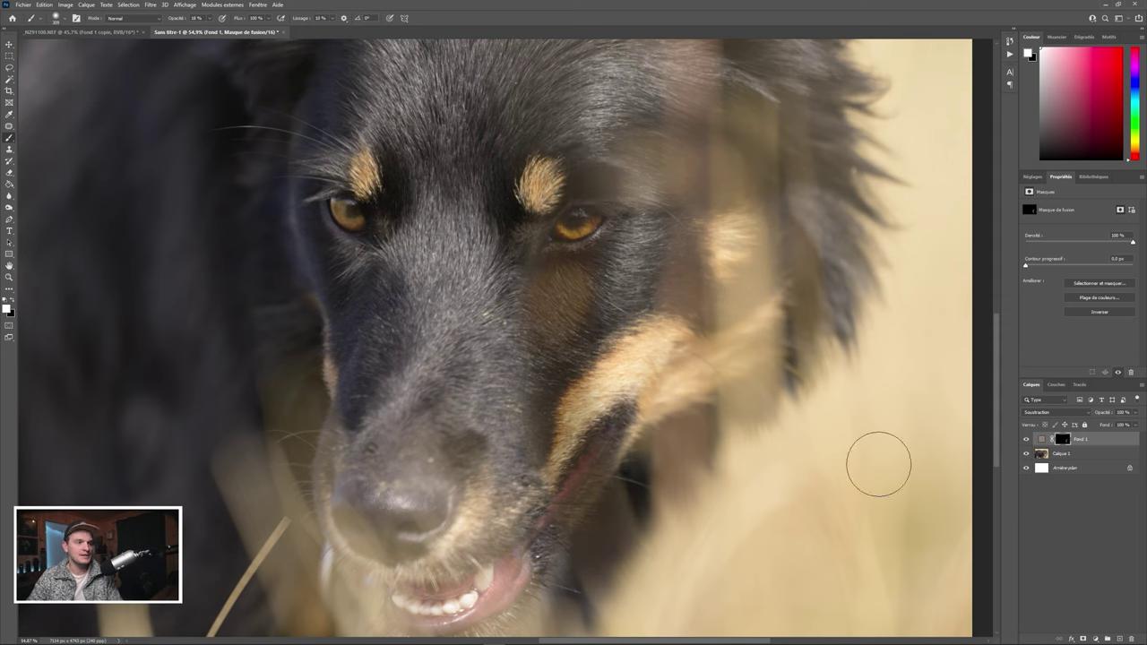
- Lower the brush opacity to 6 %, enlarge the brush, and softly paint the mask edges from the muzzle up around the dog's hazy eye
left_click(1027, 440)
left_click(1027, 442)
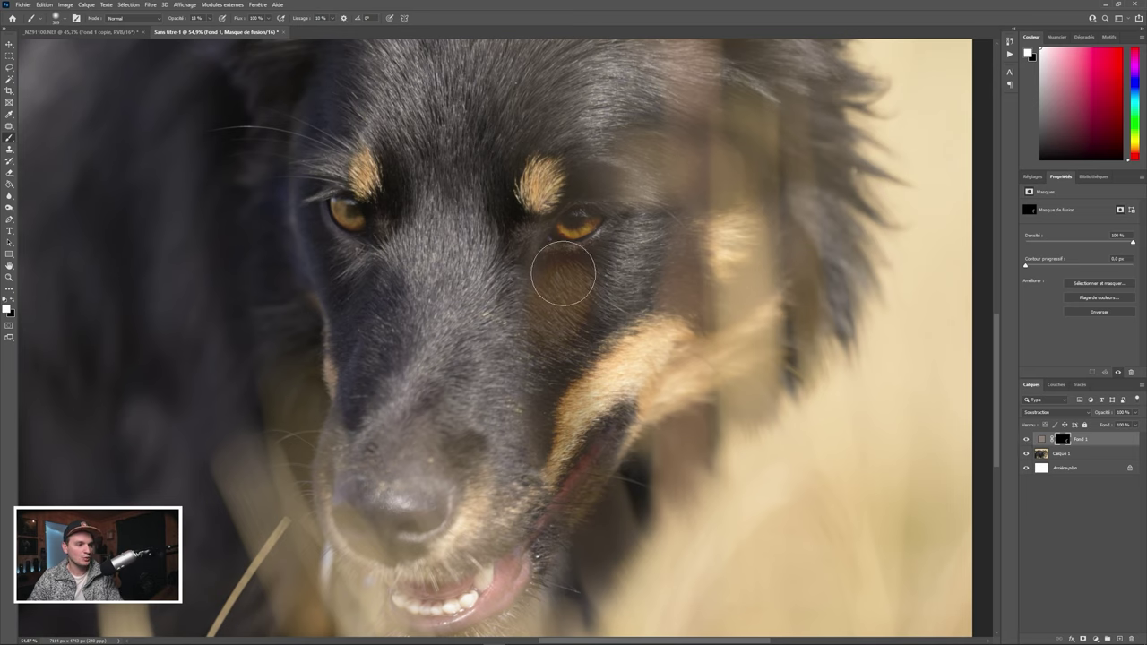
left_click(209, 18)
left_click_drag(209, 31, 206, 31)
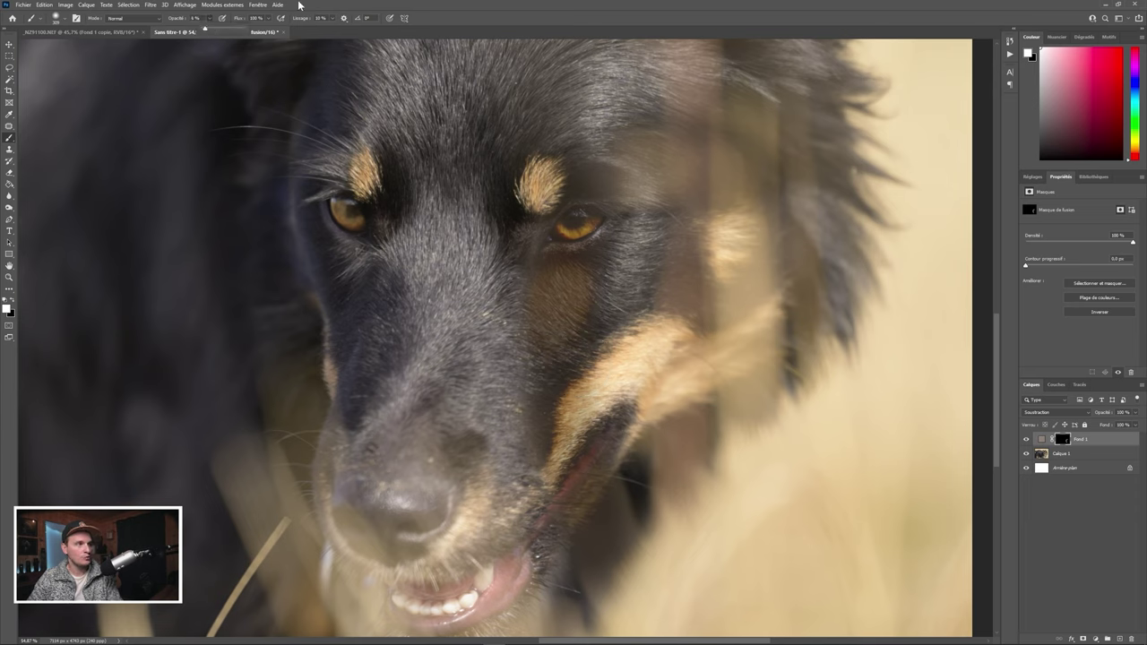
right_click(562, 304)
left_click_drag(653, 329, 666, 330)
key("Return")
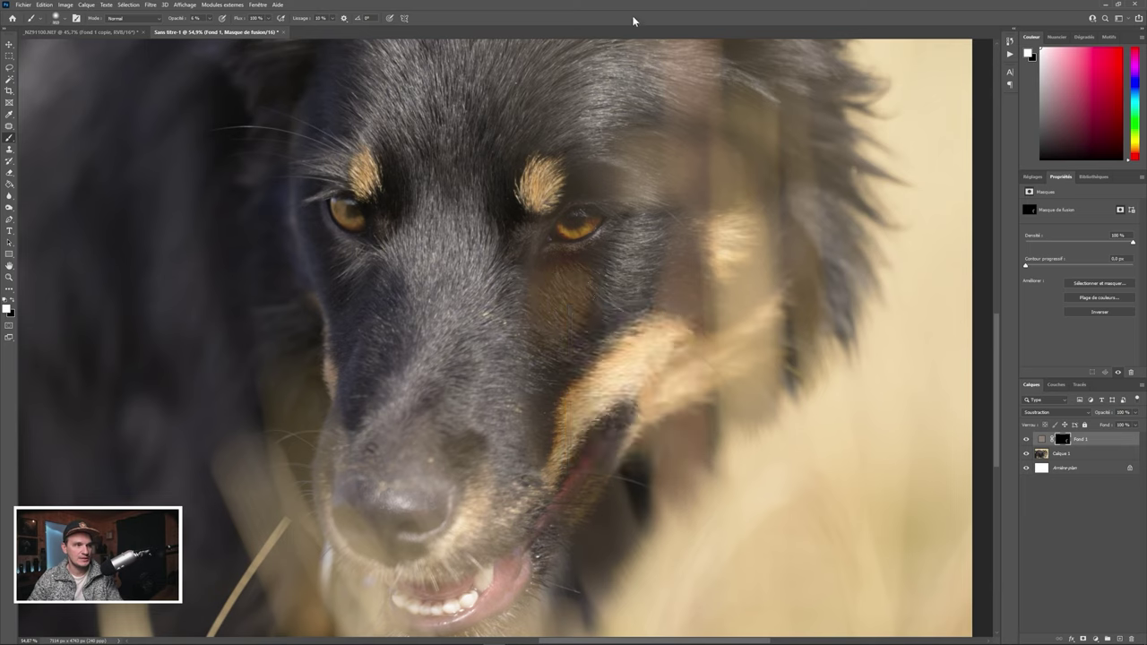
mouse_move(530, 291)
left_mouse_down()
mouse_move(529, 377)
mouse_move(544, 456)
mouse_move(520, 325)
mouse_move(516, 386)
mouse_move(550, 467)
mouse_move(573, 326)
mouse_move(593, 296)
mouse_move(594, 453)
mouse_move(616, 485)
mouse_move(582, 371)
mouse_move(625, 471)
mouse_move(613, 272)
mouse_move(604, 330)
mouse_move(608, 180)
mouse_move(541, 296)
mouse_move(599, 199)
mouse_move(697, 182)
mouse_move(593, 152)
mouse_move(705, 158)
mouse_move(572, 140)
mouse_move(738, 166)
mouse_move(752, 188)
left_mouse_up()
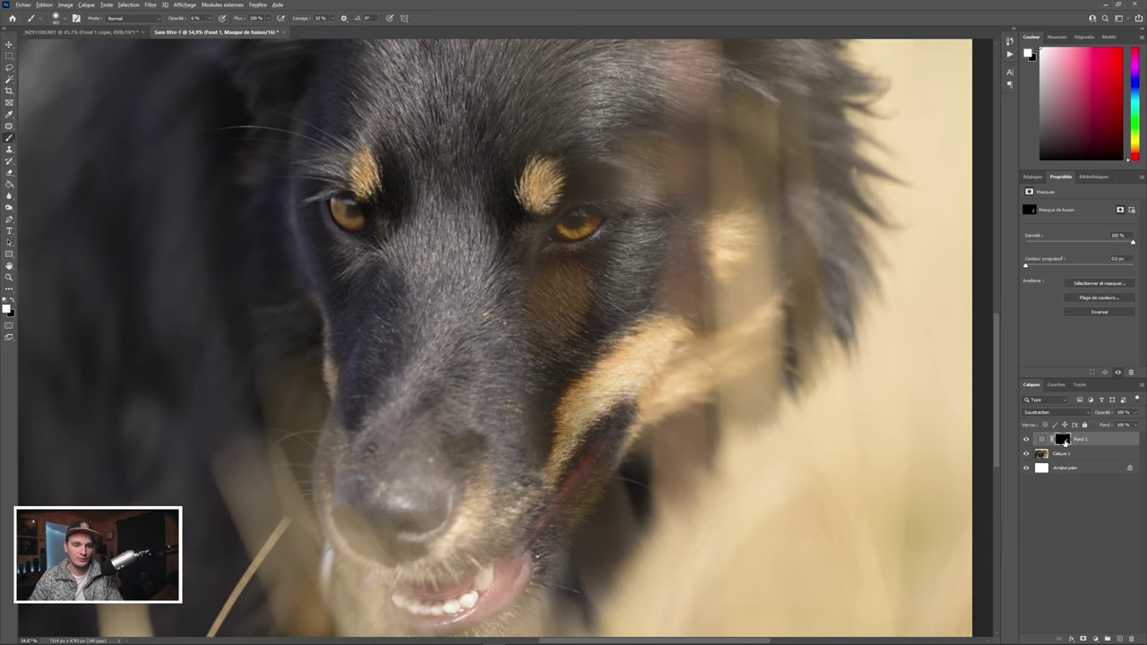
- Display Fond 1's mask on its own to examine the painted strokes and their soft edges, and return to the image
left_click(1063, 440, "alt")
mouse_move(631, 243)
left_mouse_down()
mouse_move(646, 228)
mouse_move(606, 314)
mouse_move(627, 466)
left_mouse_up()
mouse_move(584, 266)
left_mouse_down()
mouse_move(545, 367)
mouse_move(556, 236)
mouse_move(684, 300)
left_mouse_up()
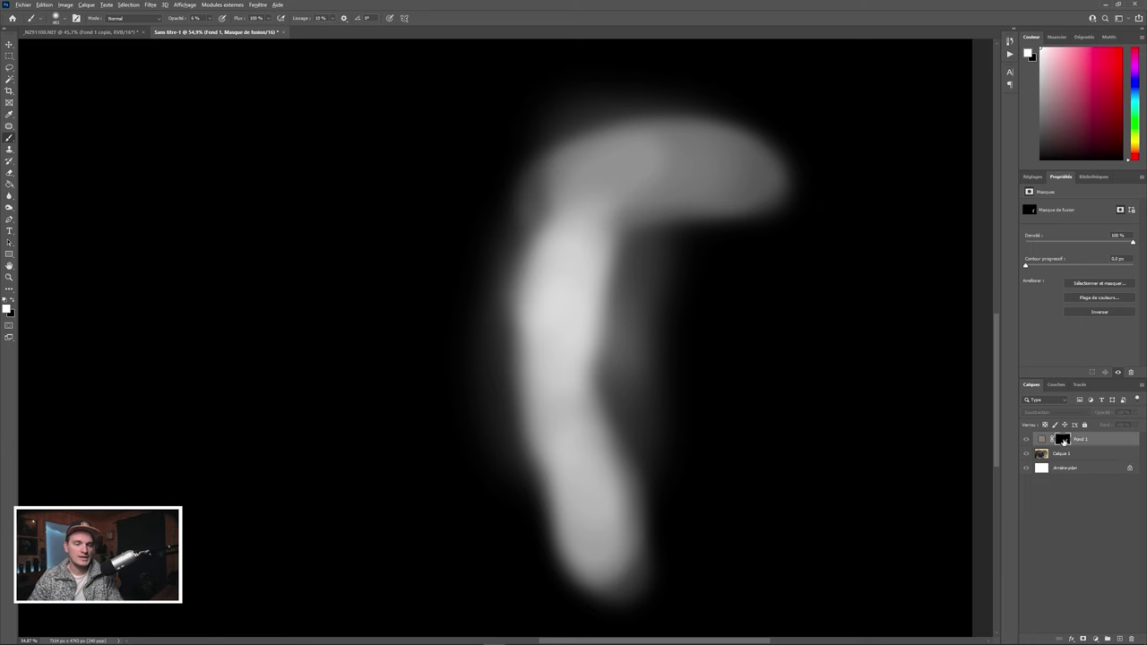
left_click(1063, 441, "alt")
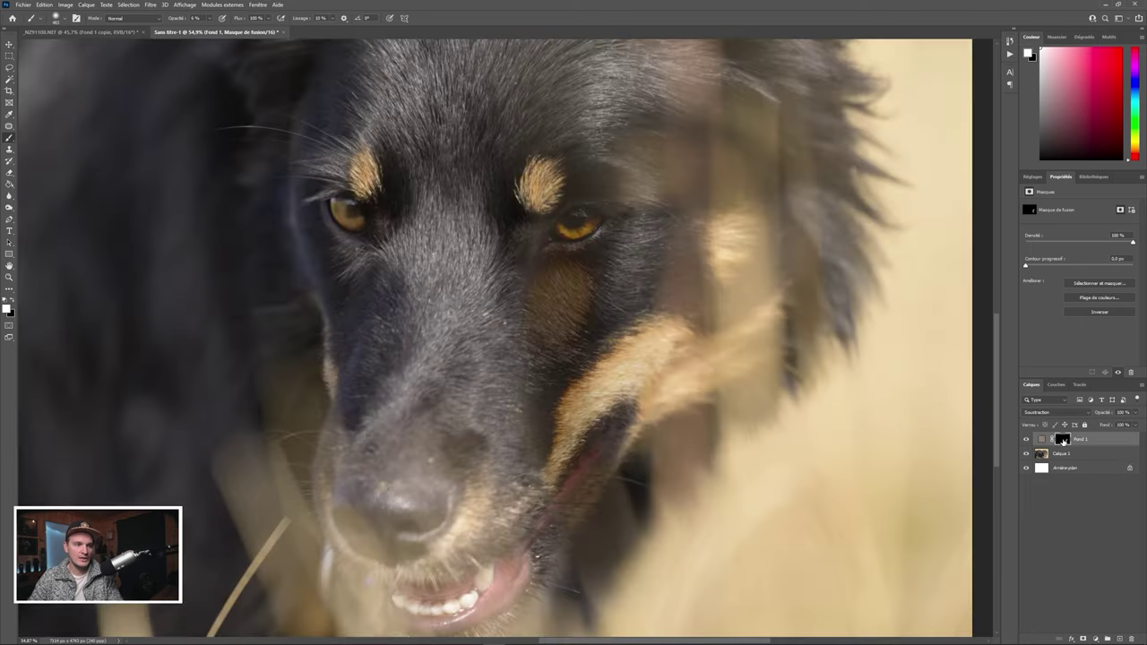
- Compare the dog's face with and without the Fond 1 colour layer
scroll(766, 377, "down", 1)
scroll(766, 376, "down", 1)
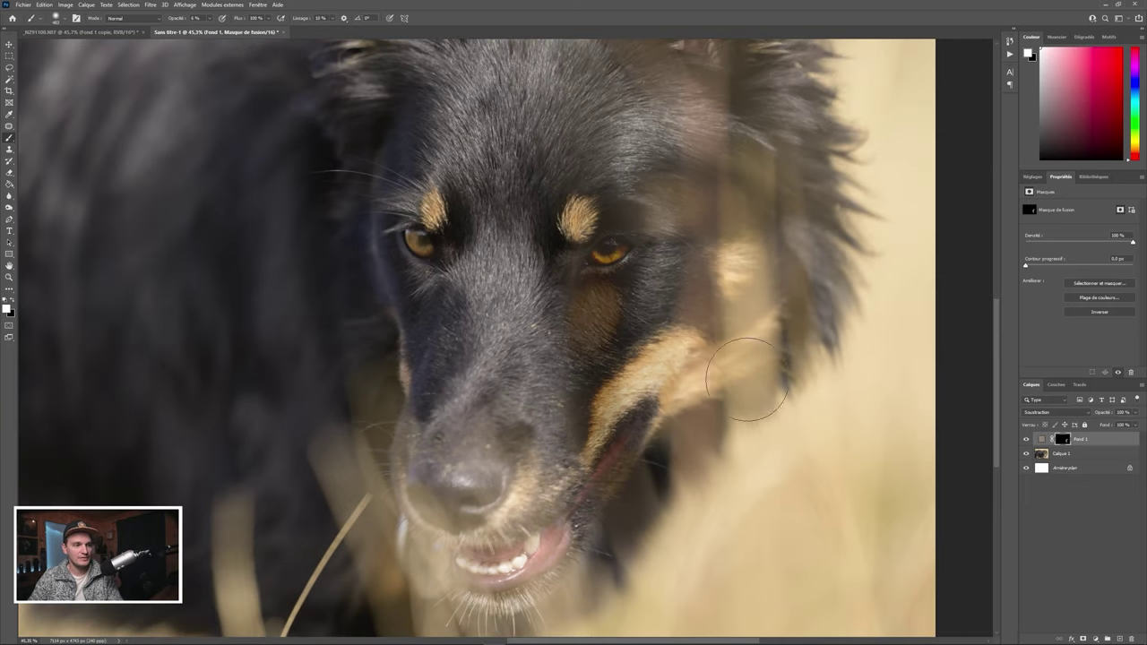
scroll(851, 394, "down", 1)
left_click(1026, 439)
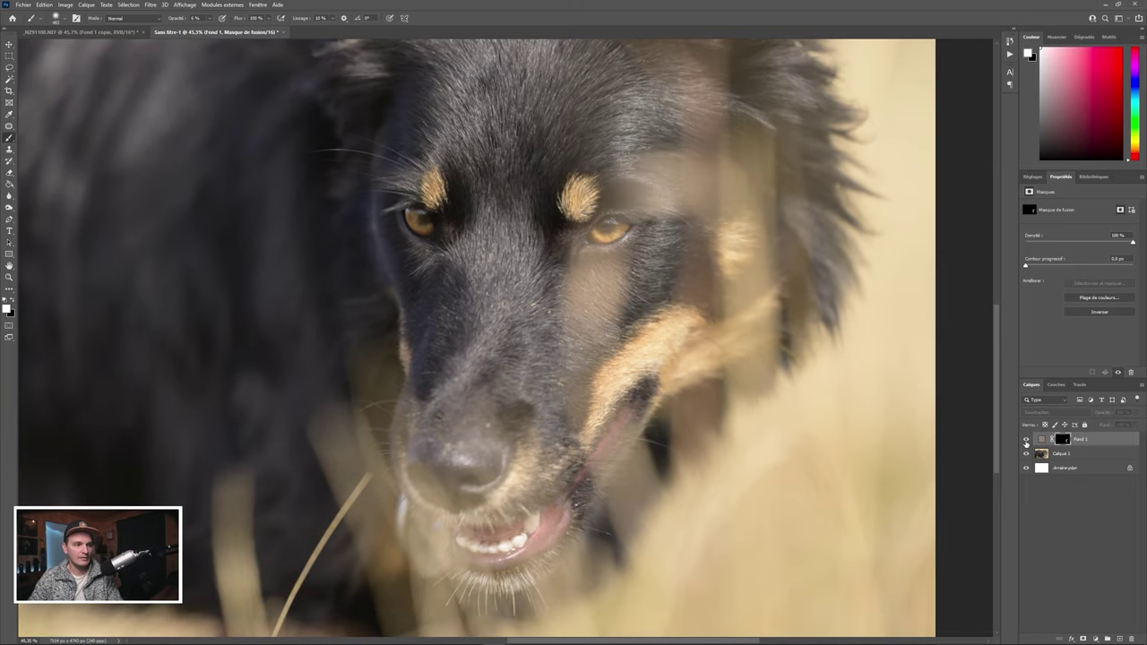
left_click(1026, 439)
left_click(1026, 440)
left_click(1027, 440)
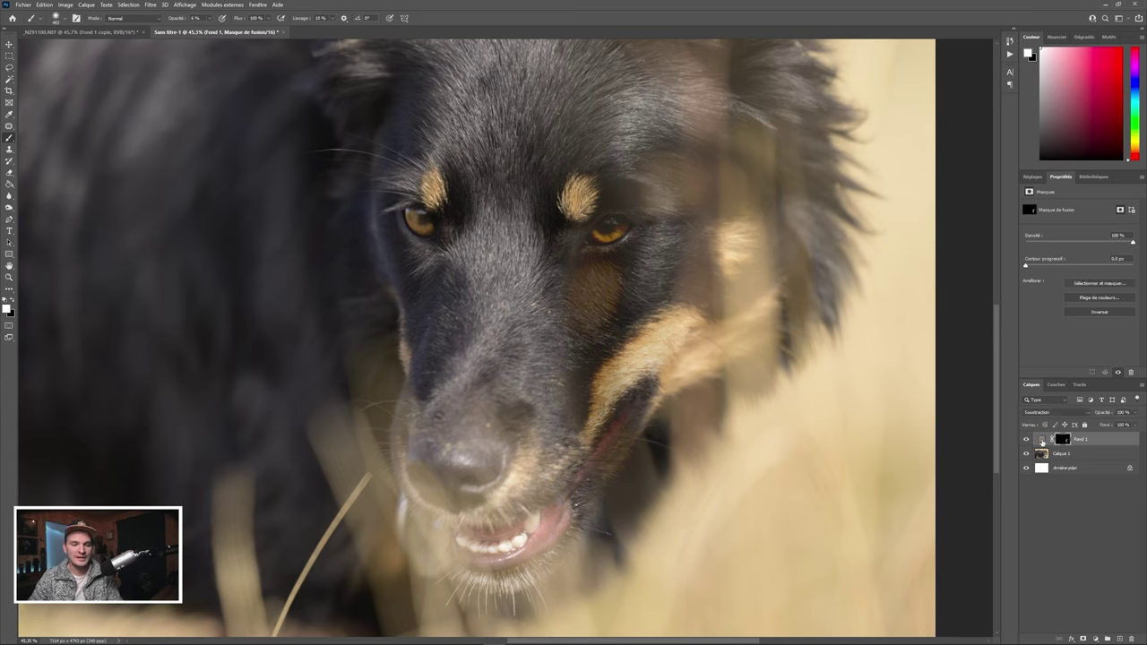
- Reopen Fond 1's fill colour and raise its brightness to 49 %
left_click(1042, 440)
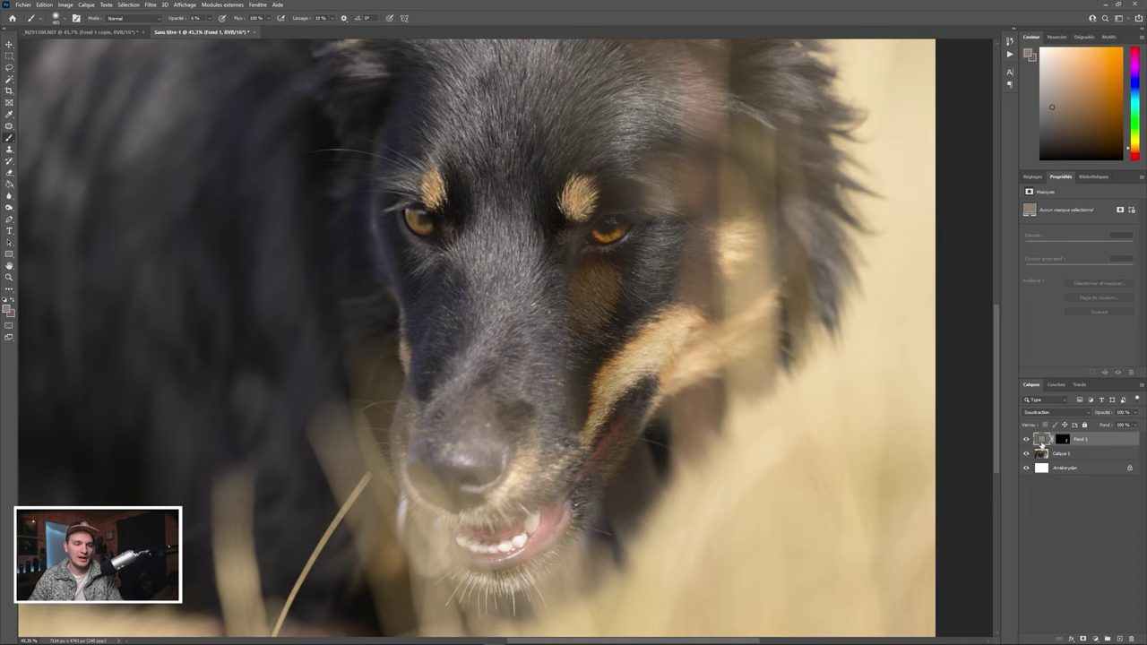
double_click(1041, 443)
left_click_drag(863, 296, 853, 290)
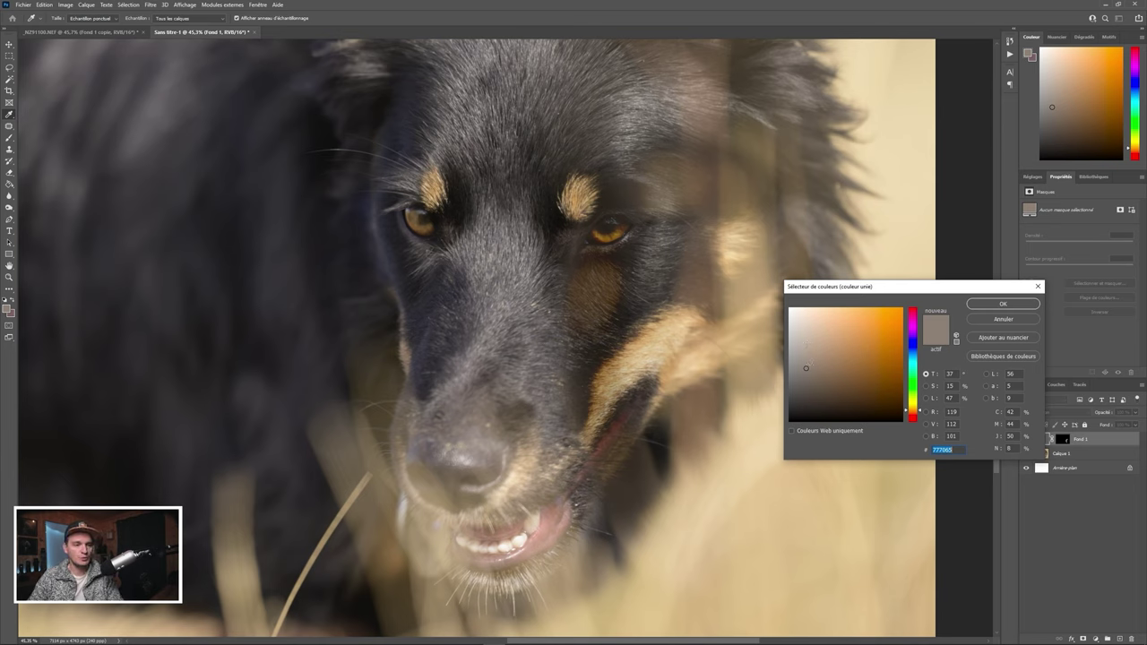
left_click(927, 398)
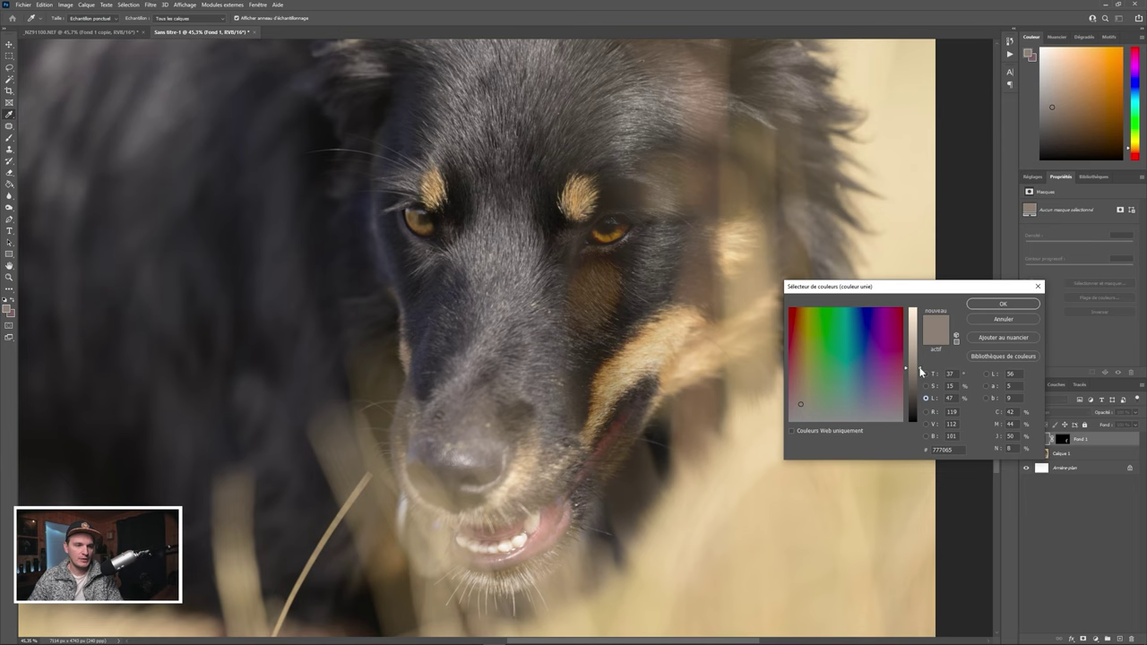
mouse_move(919, 369)
left_mouse_down()
mouse_move(918, 382)
mouse_move(917, 353)
mouse_move(935, 428)
mouse_move(923, 370)
left_mouse_up()
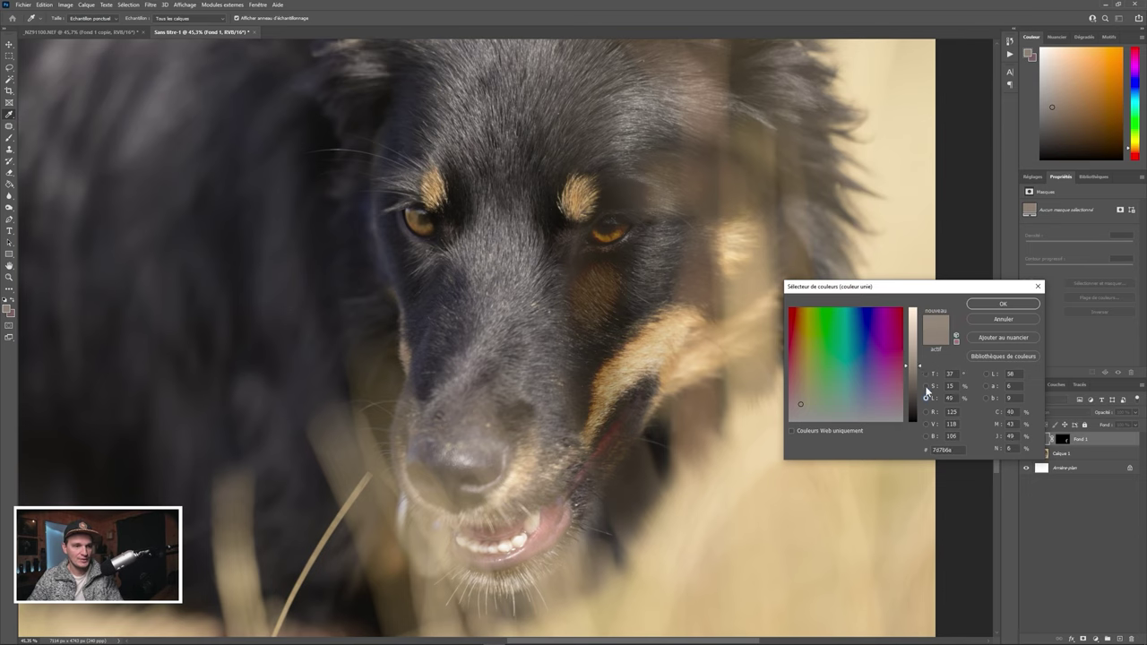
- Set the fill colour's saturation to 29 %, giving #7d6f59, apply it and return to the Brush tool
left_click(927, 386)
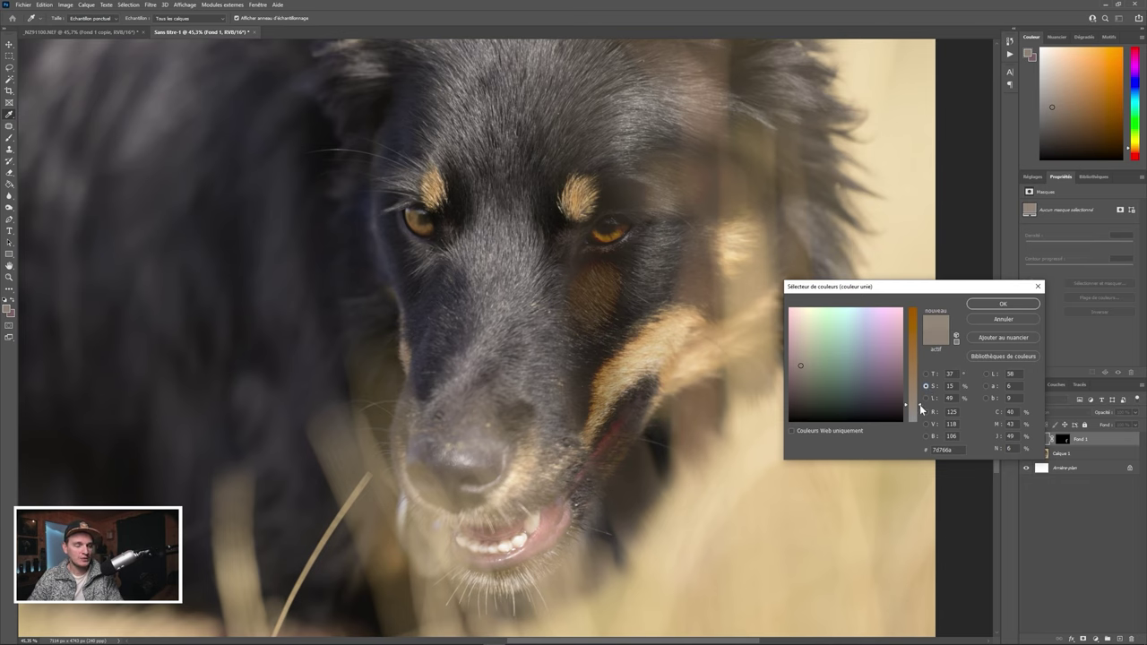
mouse_move(921, 408)
left_mouse_down()
mouse_move(917, 348)
mouse_move(922, 423)
mouse_move(920, 388)
left_mouse_up()
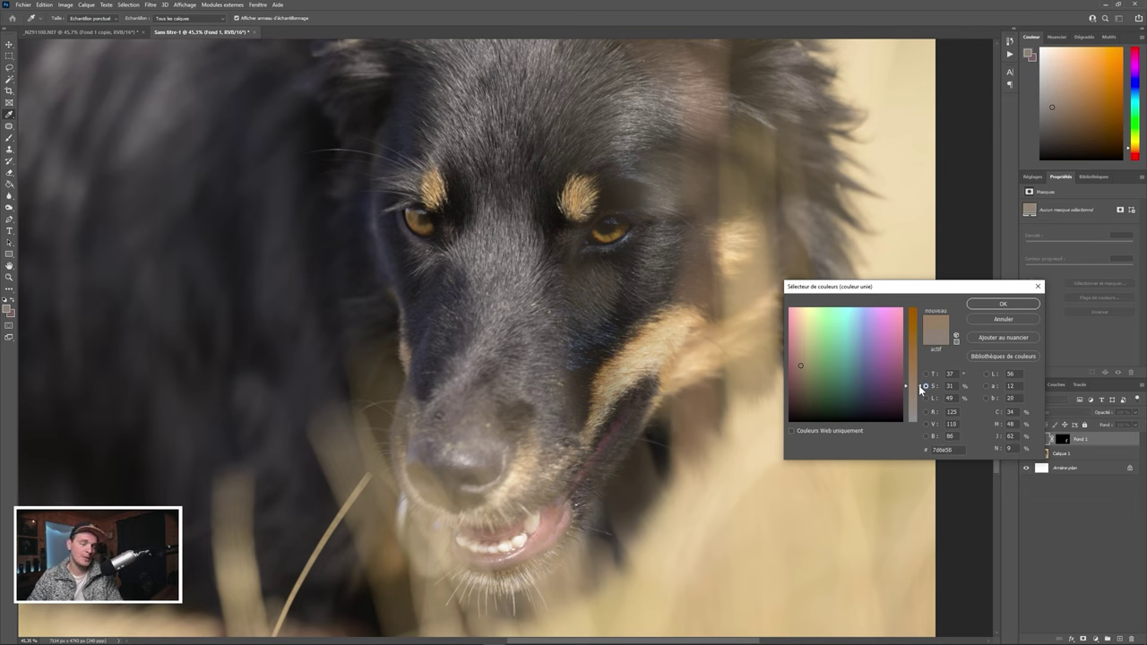
left_click_drag(920, 388, 923, 407)
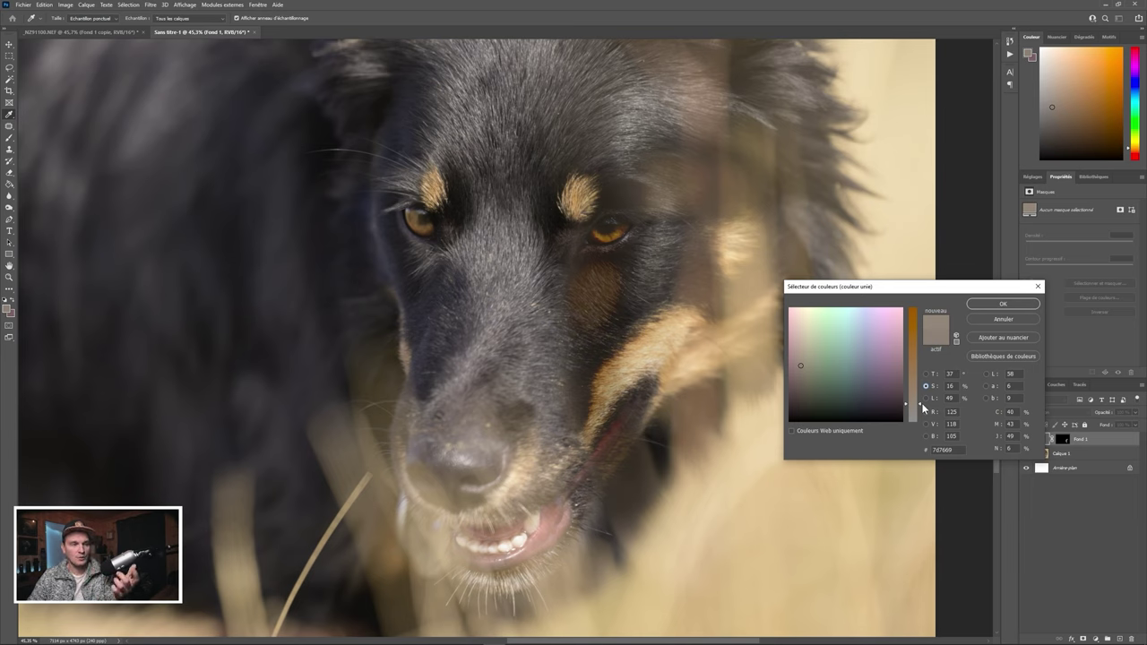
left_click_drag(923, 407, 923, 394)
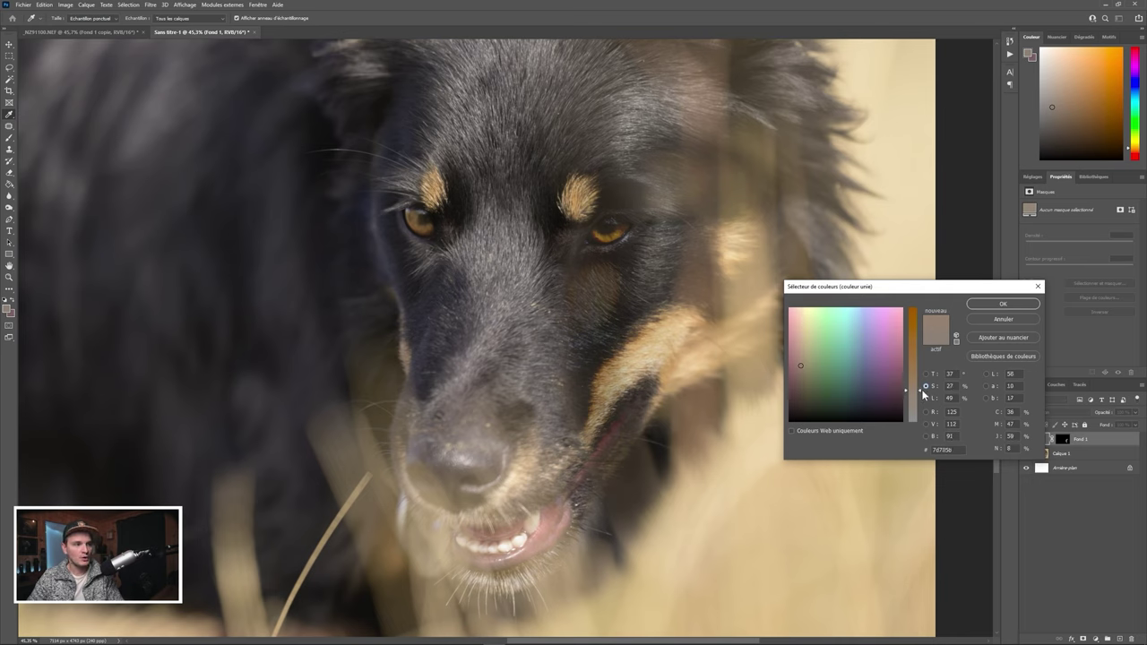
left_click_drag(923, 394, 923, 392)
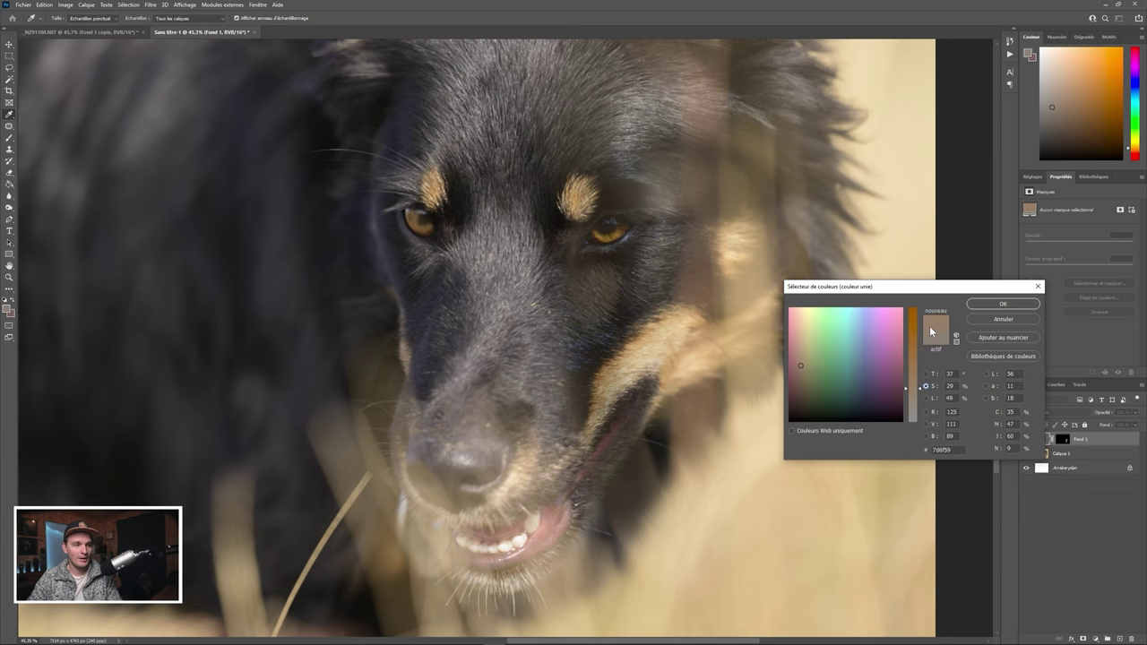
left_click(1003, 304)
key("b")
- Check the recoloured haze correction by switching Fond 1's visibility off and on over the whole head
scroll(814, 386, "down", 2)
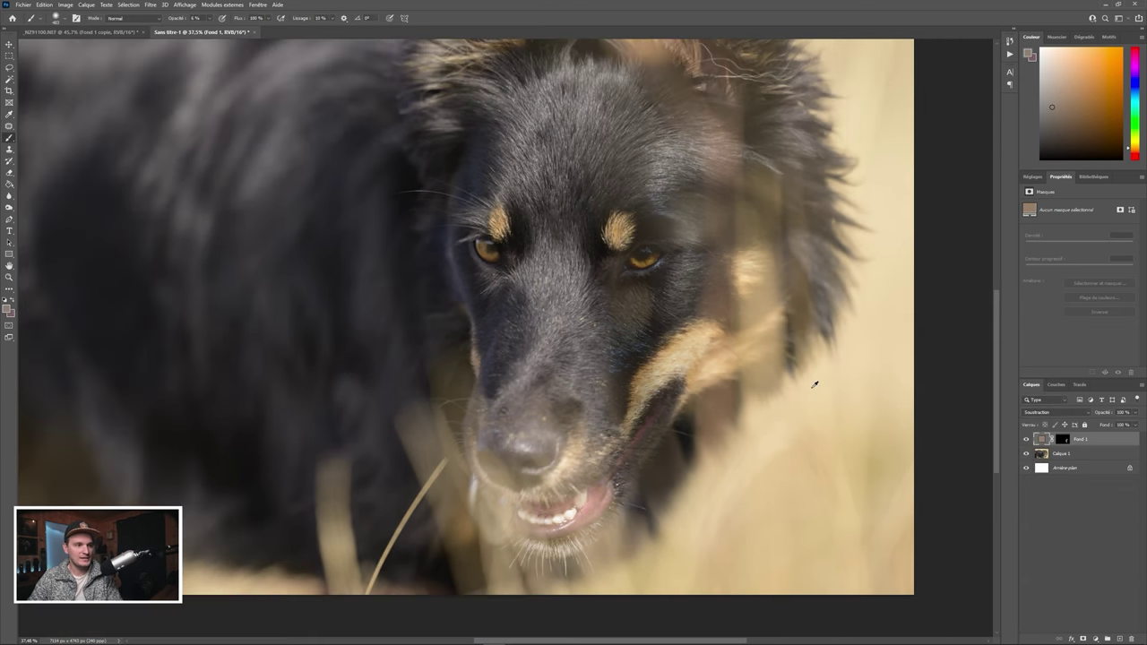
left_click(1026, 439)
left_click(1026, 439)
left_click(1027, 440)
left_click(1027, 440)
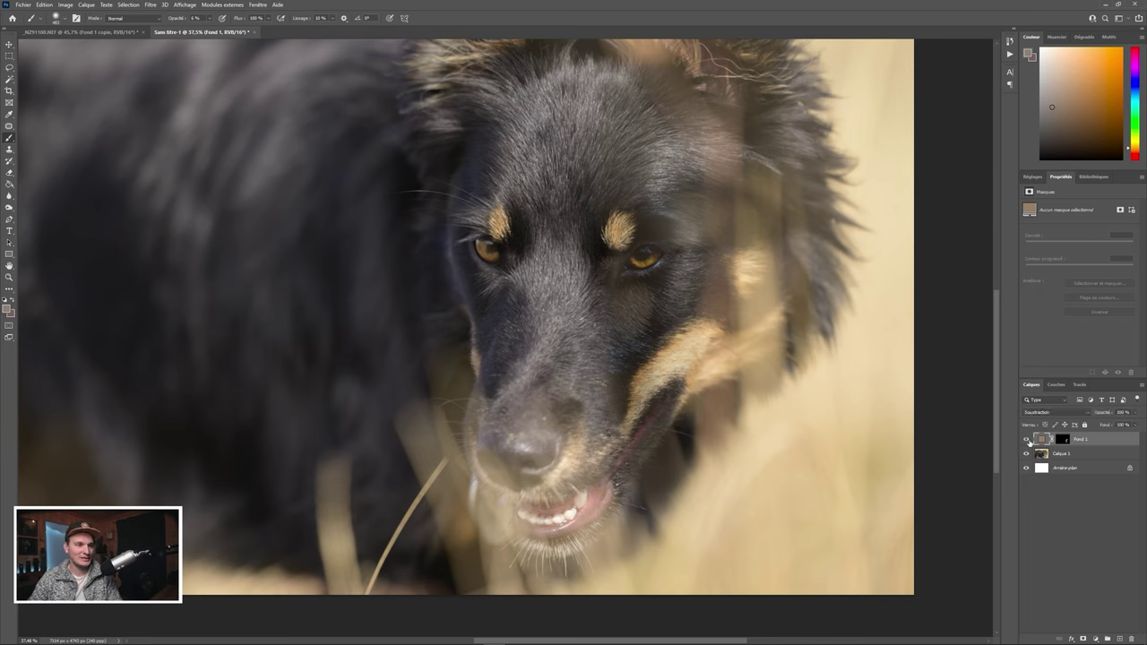
left_click(1027, 440)
left_click(1027, 440)
- Select Fond 1's mask and view it alone to review the painted areas before returning to the photo
left_click(1062, 439)
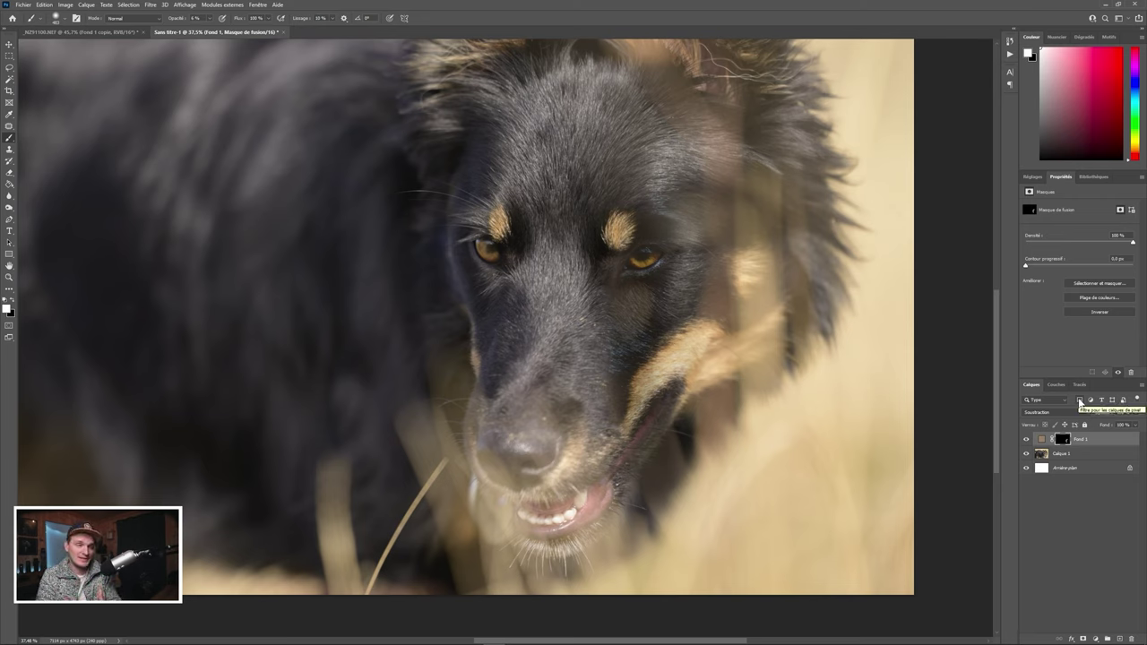
left_click(1065, 441)
left_click(1065, 440, "alt")
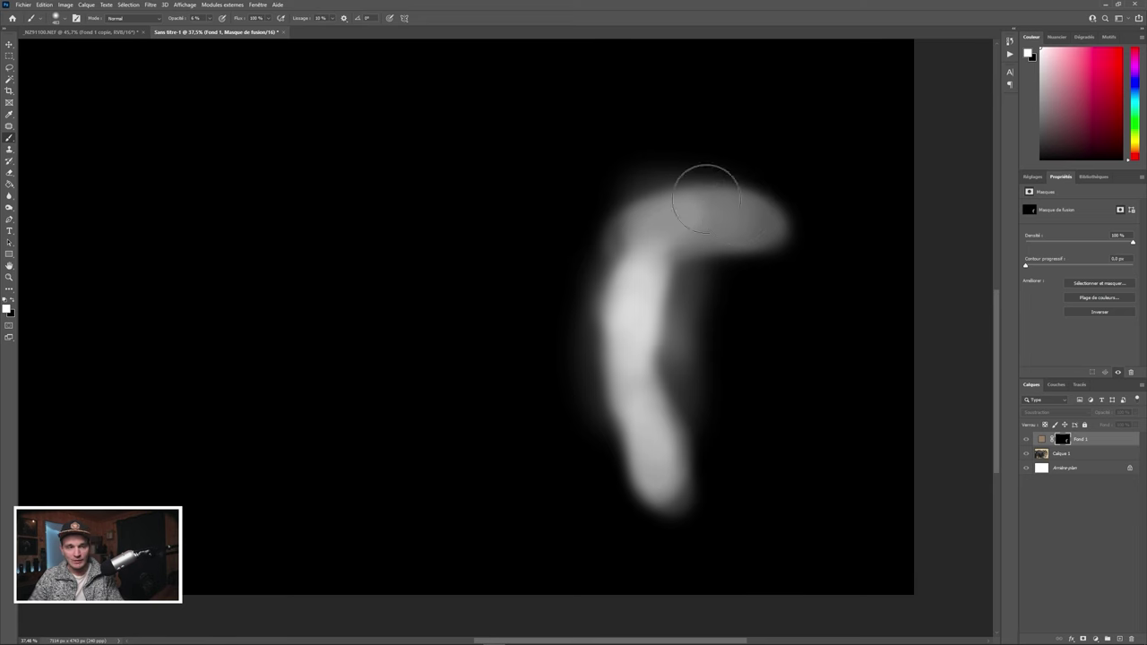
left_click(1065, 441, "alt")
- Reduce the brush size and paint on Fond 1's mask over the hazy dark fur beside the mouth, below the jaw
scroll(716, 257, "up", 1)
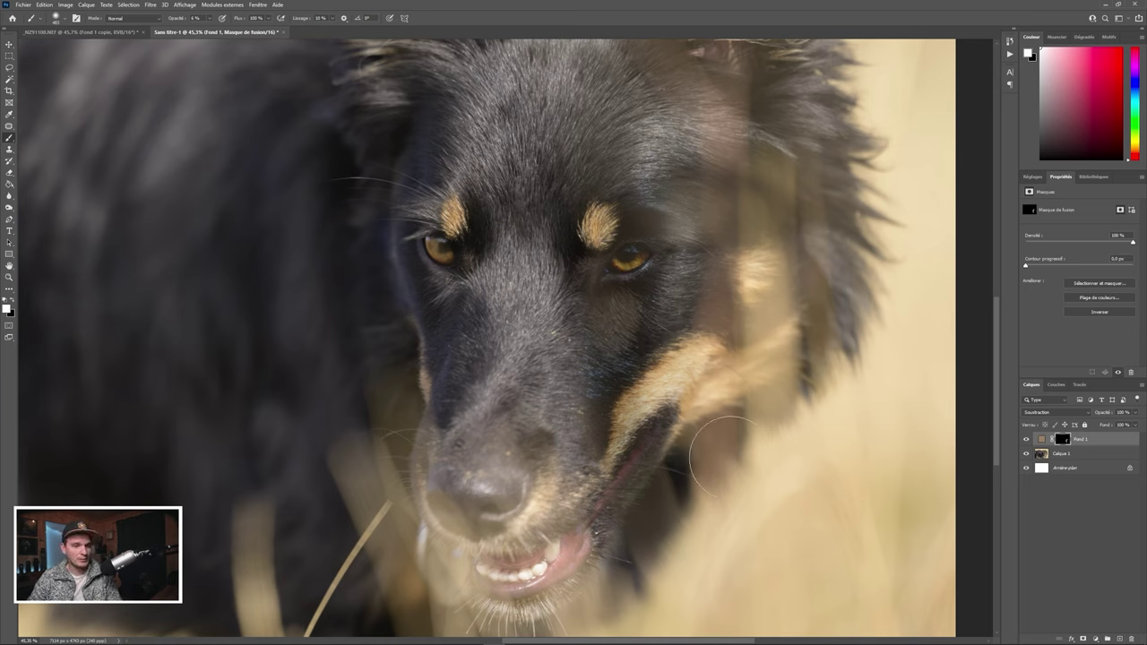
right_click(663, 493)
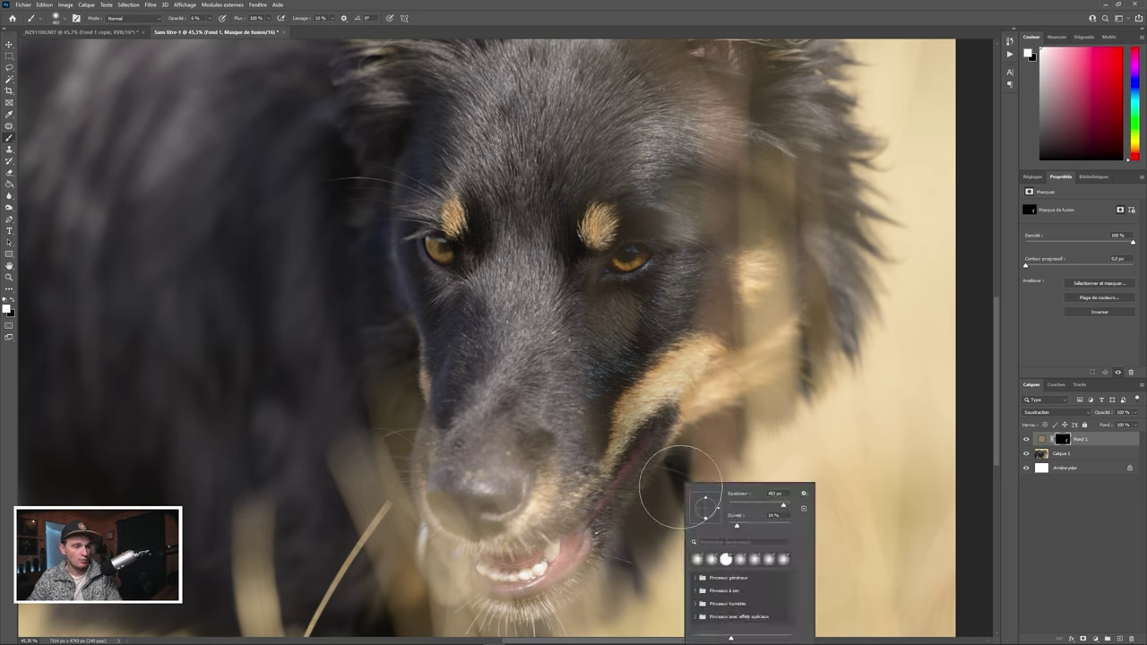
left_click_drag(781, 508, 769, 508)
left_click(660, 486)
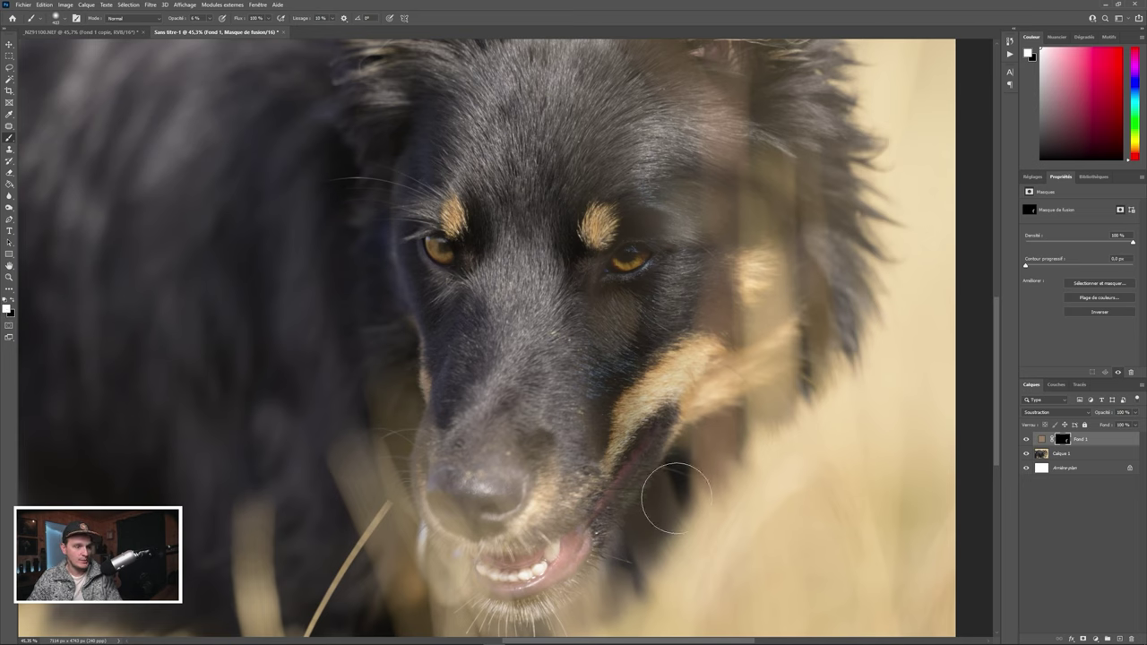
mouse_move(678, 484)
left_mouse_down()
mouse_move(666, 486)
mouse_move(671, 499)
mouse_move(655, 492)
mouse_move(620, 555)
mouse_move(658, 495)
mouse_move(638, 486)
left_mouse_up()
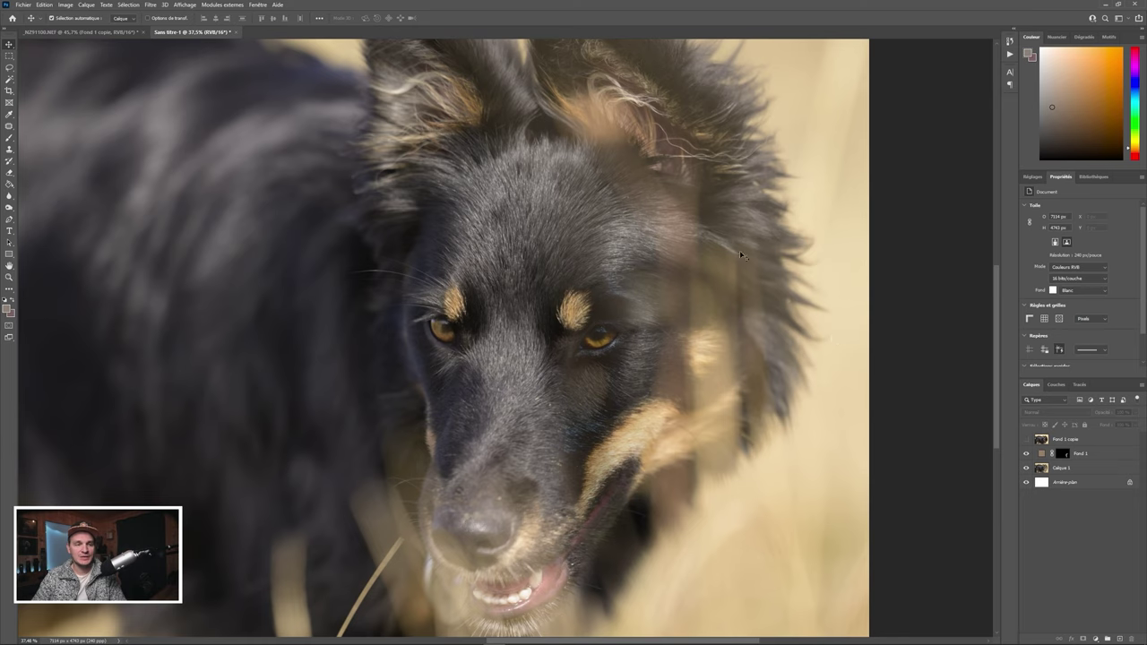
- Show the Fond 1 copie layer and compare the finished retouch with the original Calique 1 alone
left_click(1026, 440)
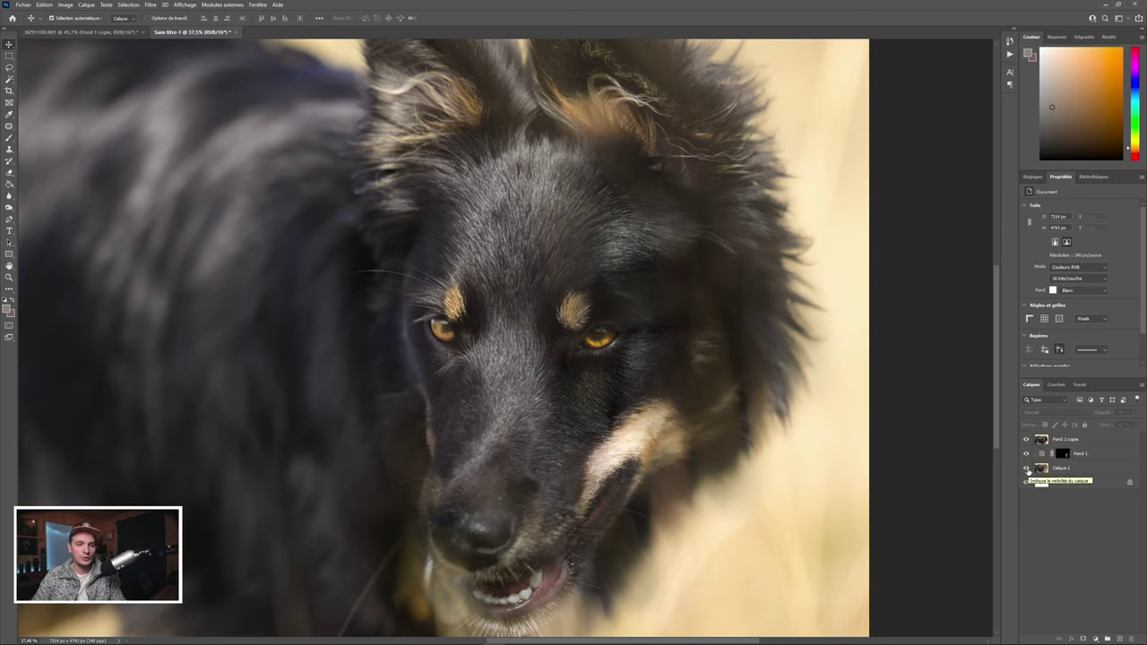
left_click(1027, 470, "alt")
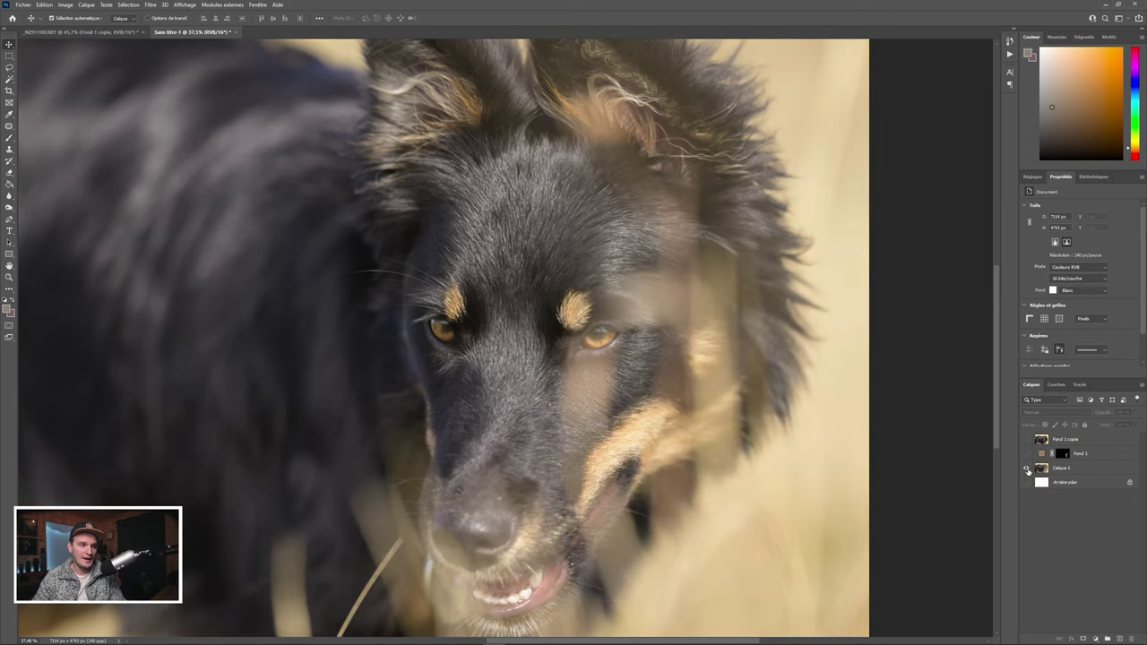
left_click(1027, 470, "alt")
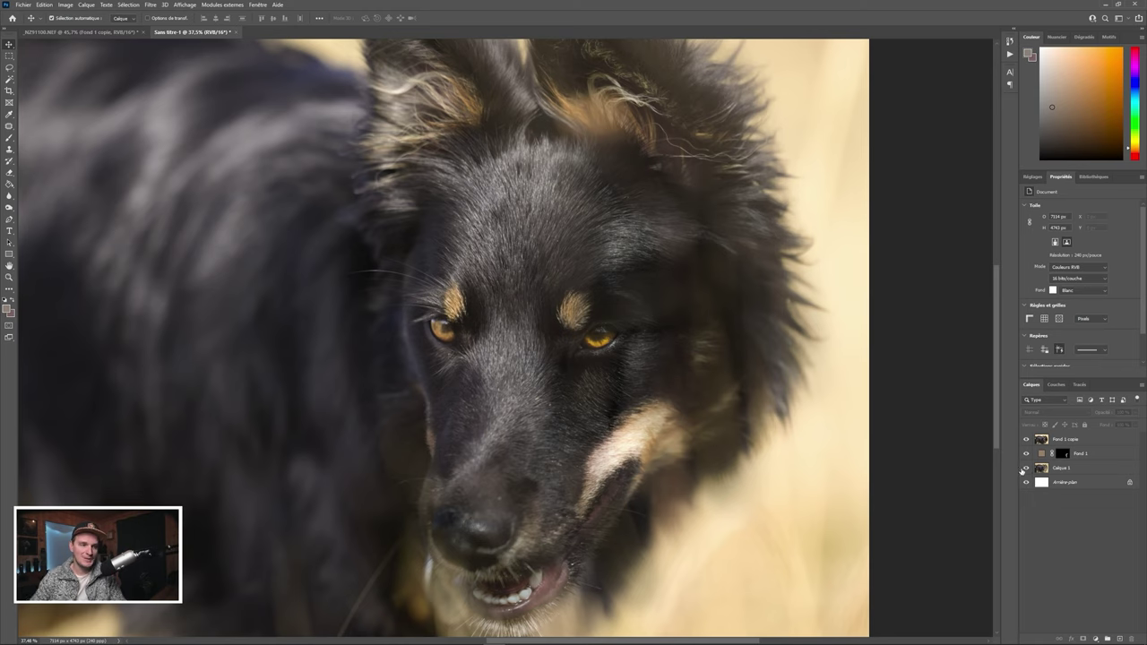
left_click(1027, 470, "alt")
left_click(1027, 469, "alt")
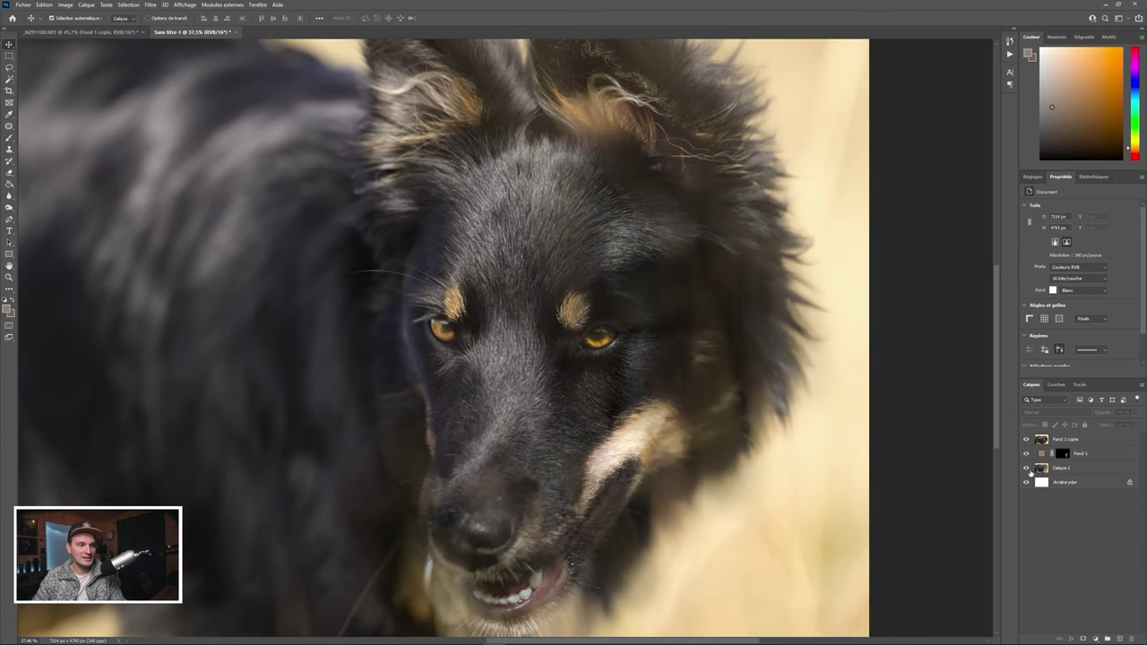
left_click(1026, 470, "alt")
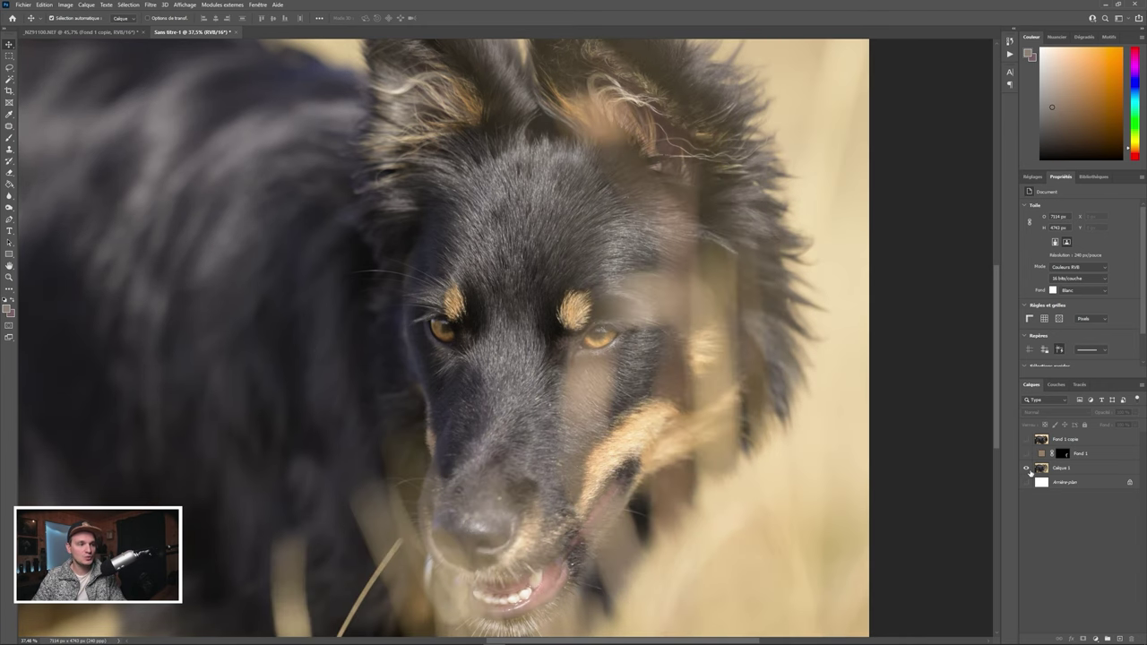